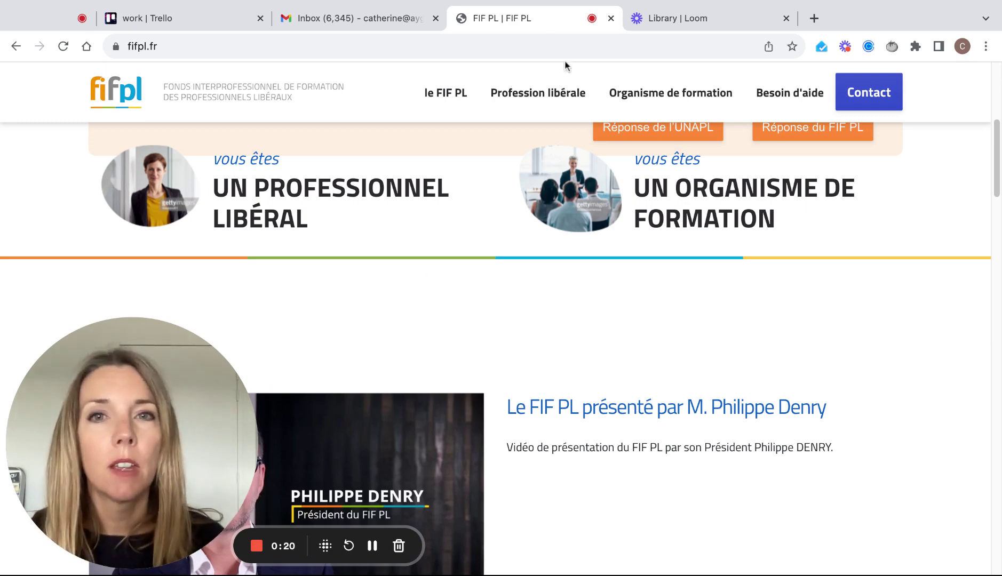
- Open the Profession libérale funding procedures and read through the sections on eligibility, funding possibilities and training requests
scroll(654, 288, up, 6)
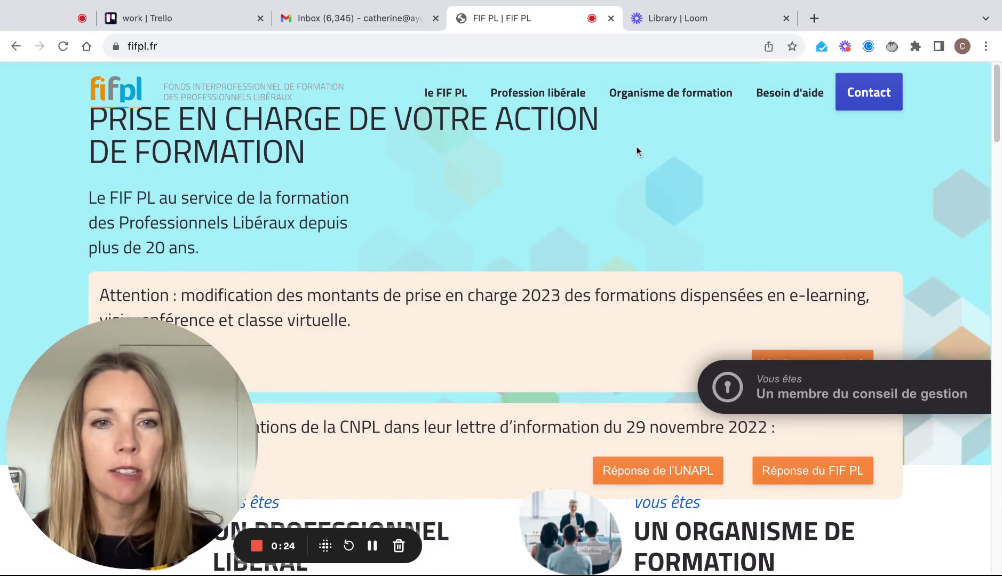
click(539, 95)
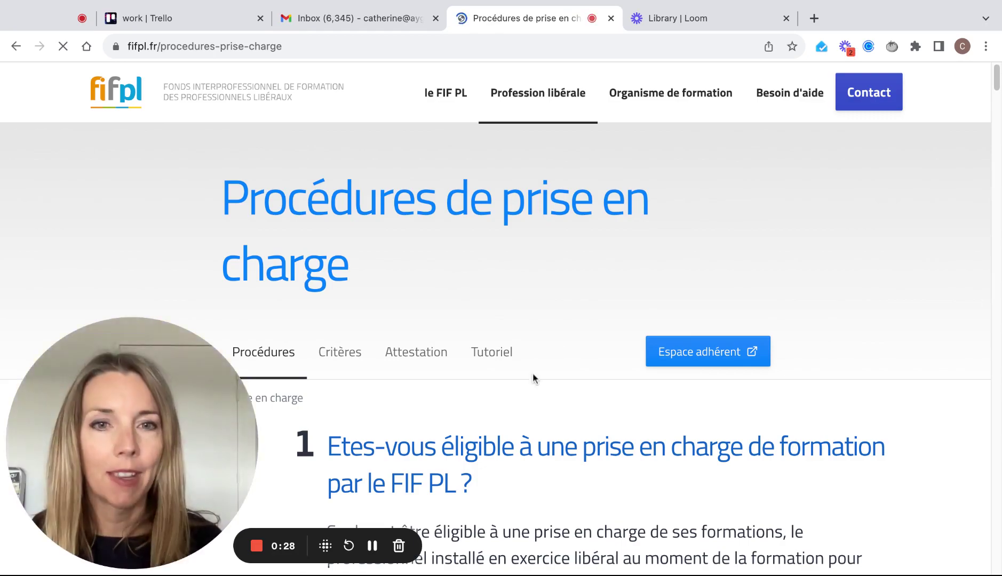
scroll(532, 377, down, 4)
scroll(667, 406, down, 15)
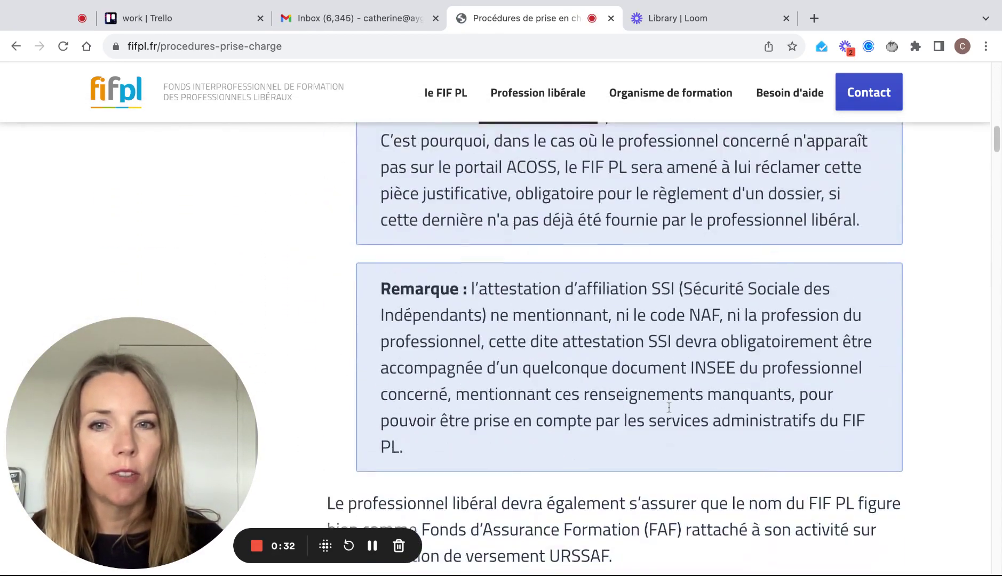
scroll(669, 407, down, 18)
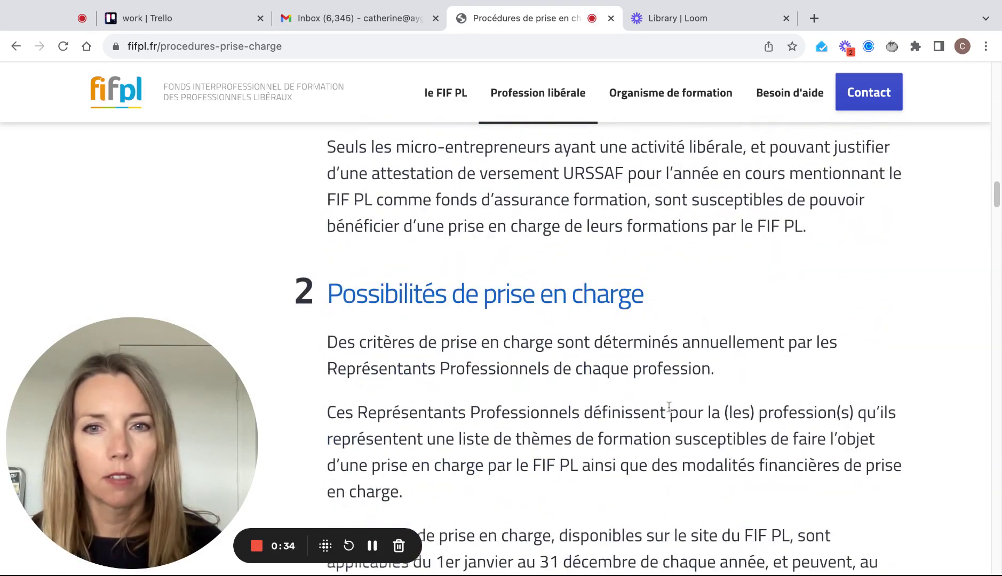
scroll(669, 407, down, 12)
scroll(669, 407, down, 3)
scroll(523, 315, up, 1)
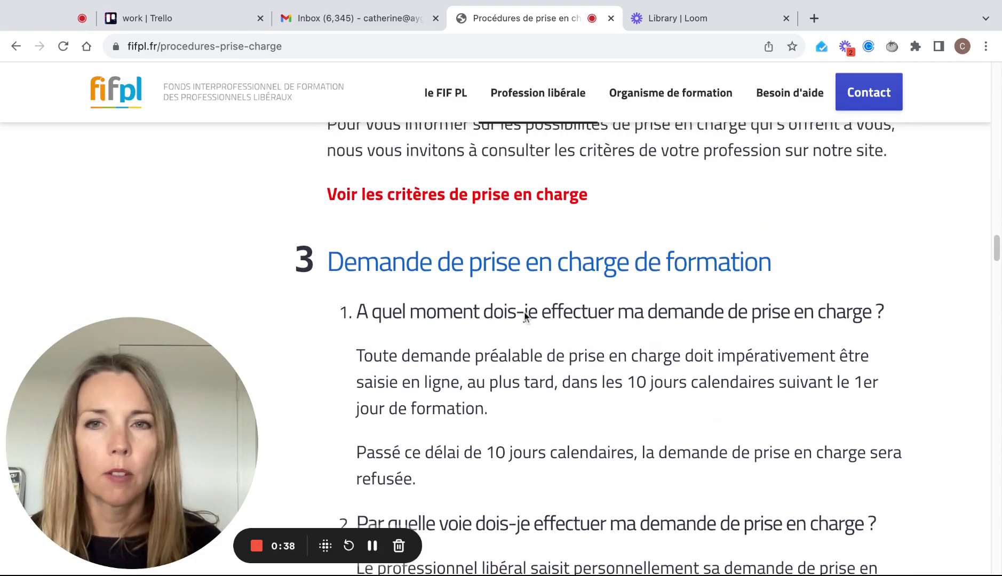
- Open the funding criteria page and select the NAF code 8559AE — Formation des Adultes
click(482, 202)
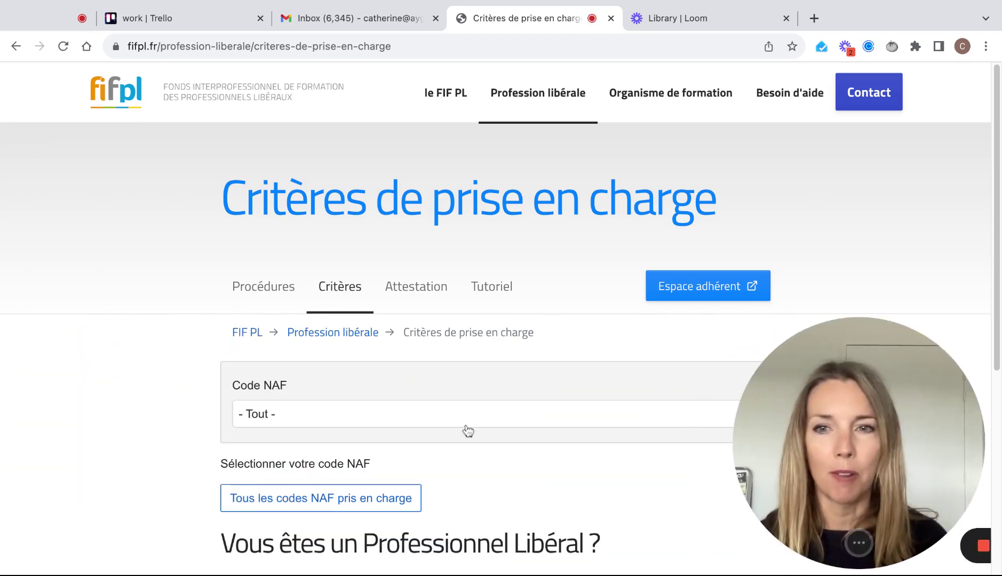
click(528, 417)
scroll(430, 330, down, 5)
scroll(430, 331, down, 20)
scroll(430, 320, down, 20)
scroll(429, 325, down, 8)
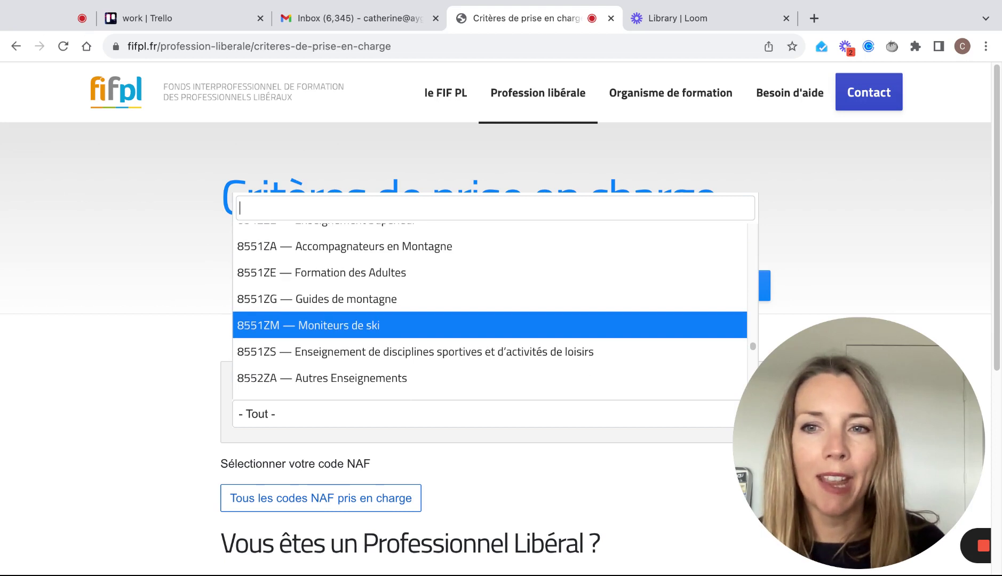
scroll(429, 336, down, 3)
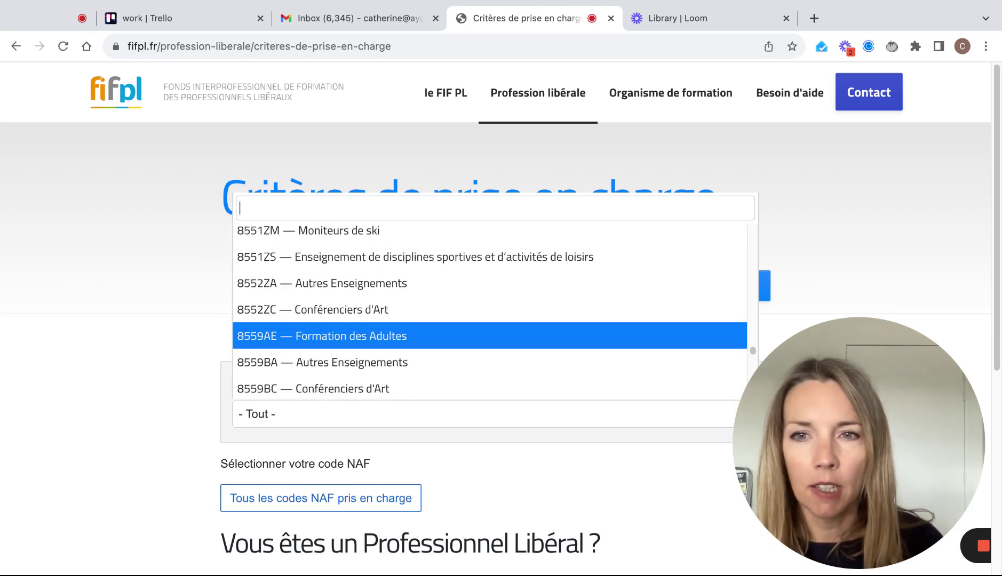
click(370, 336)
scroll(429, 425, down, 3)
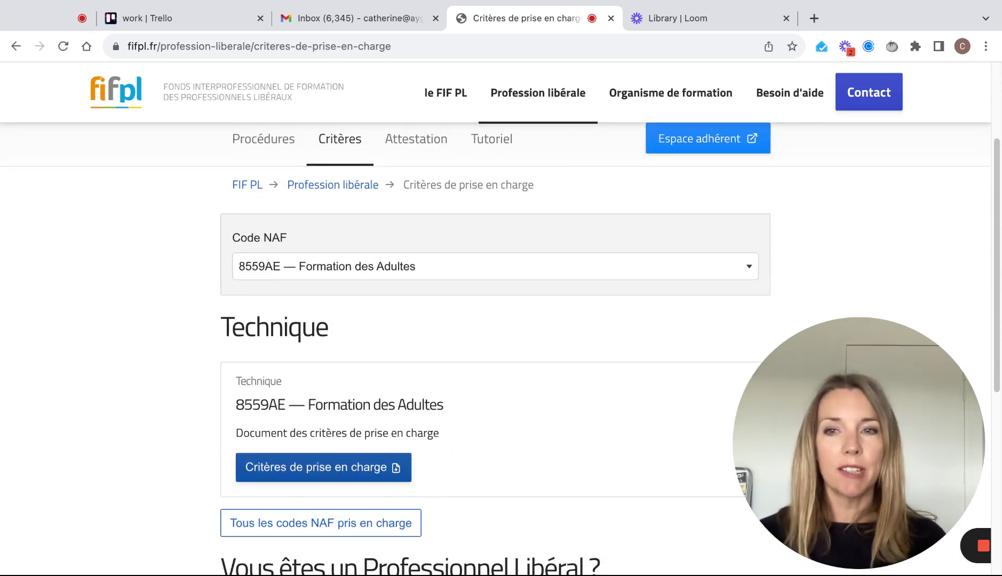
- Open the criteria document for 8559AE and examine the core and transversal training themes, their funding ceilings and the exclusions
click(320, 467)
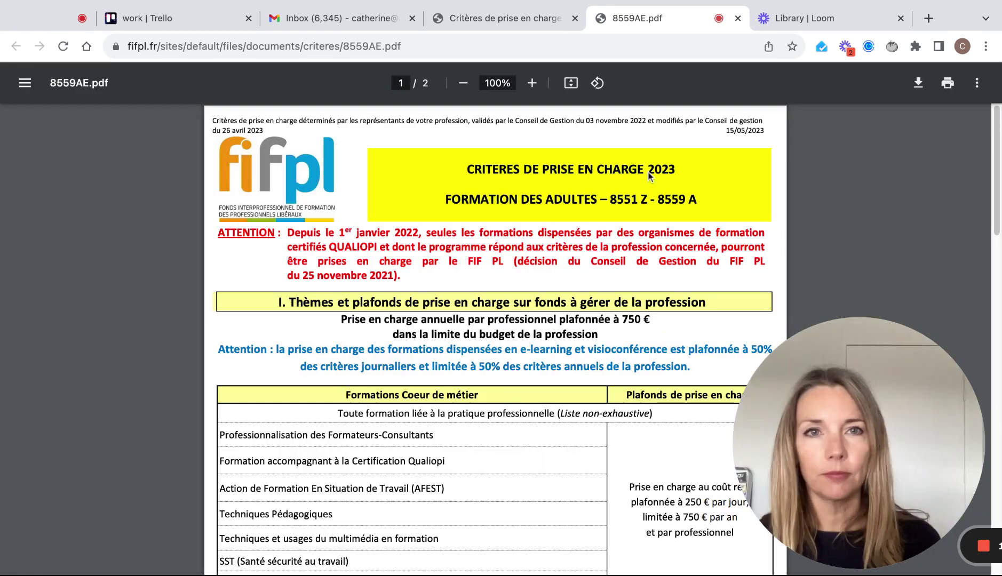
scroll(536, 350, down, 2)
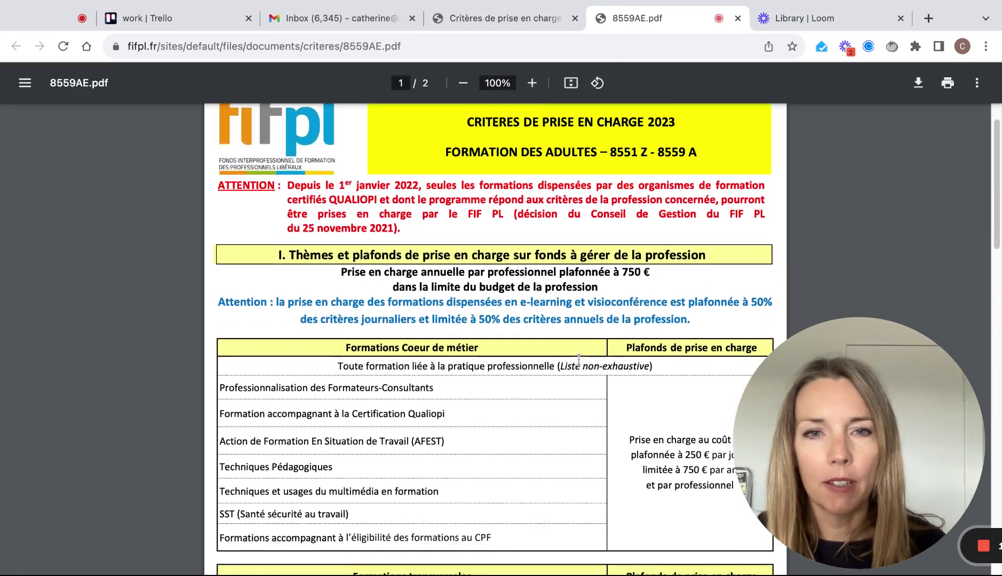
scroll(579, 358, down, 5)
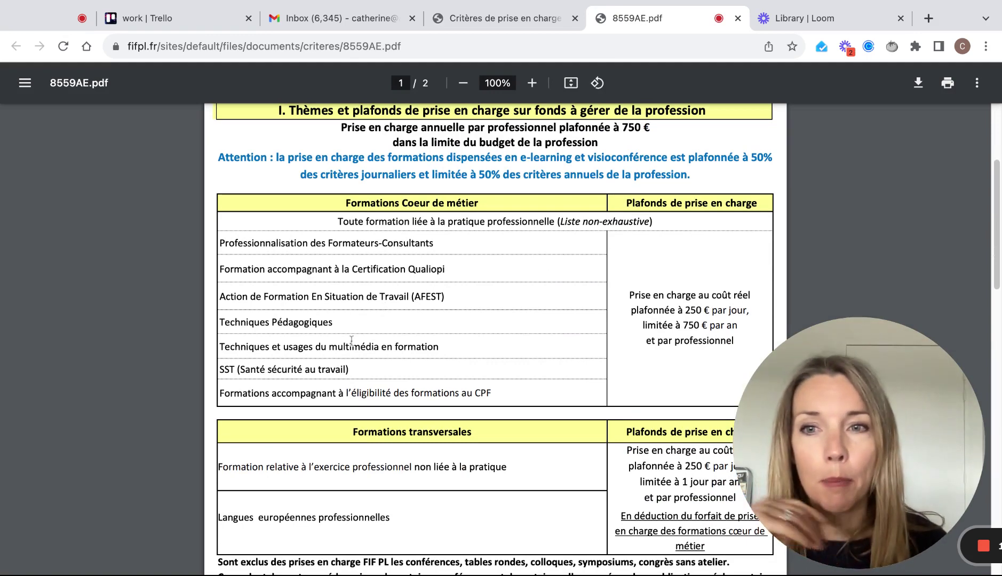
scroll(406, 330, down, 2)
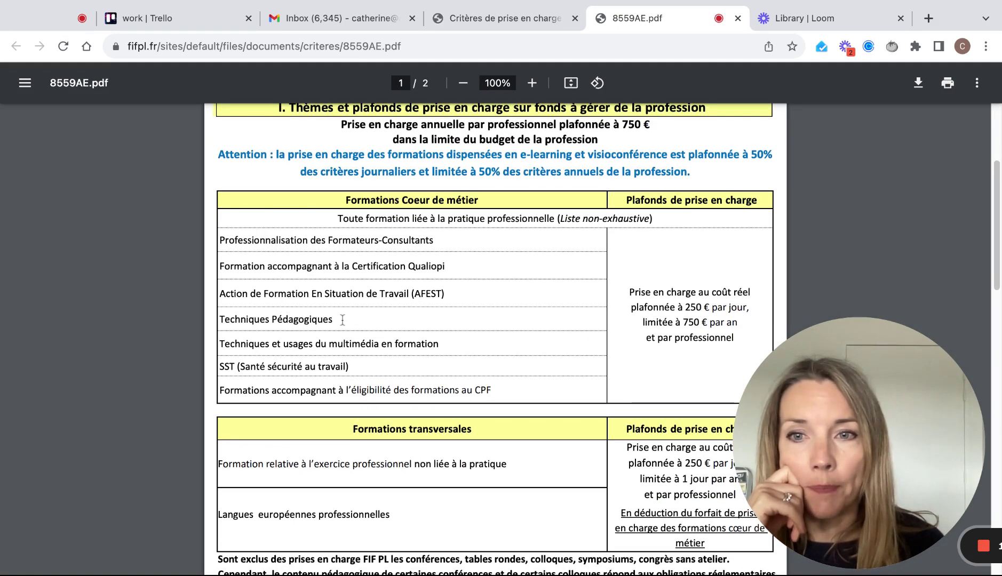
scroll(431, 332, down, 2)
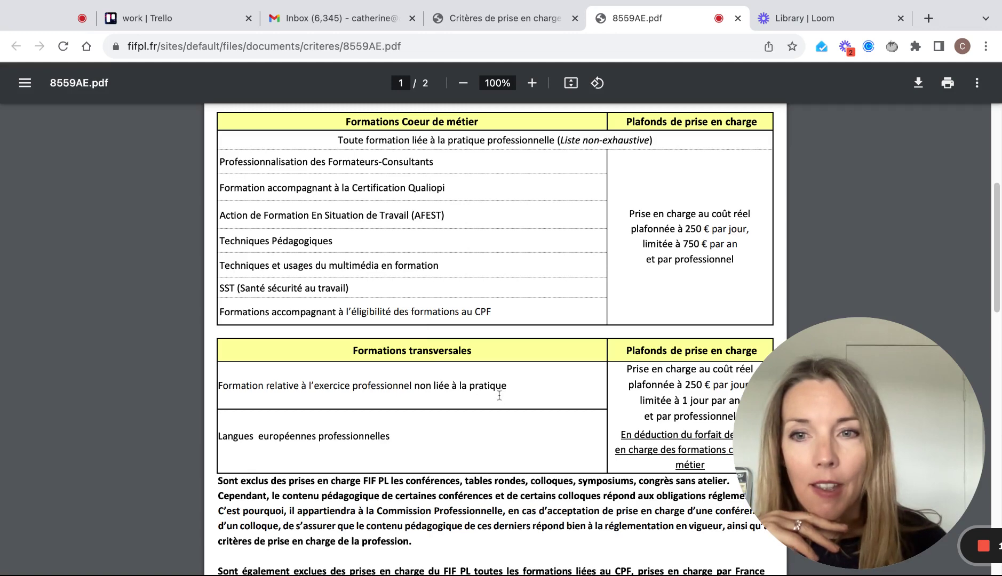
scroll(507, 388, down, 2)
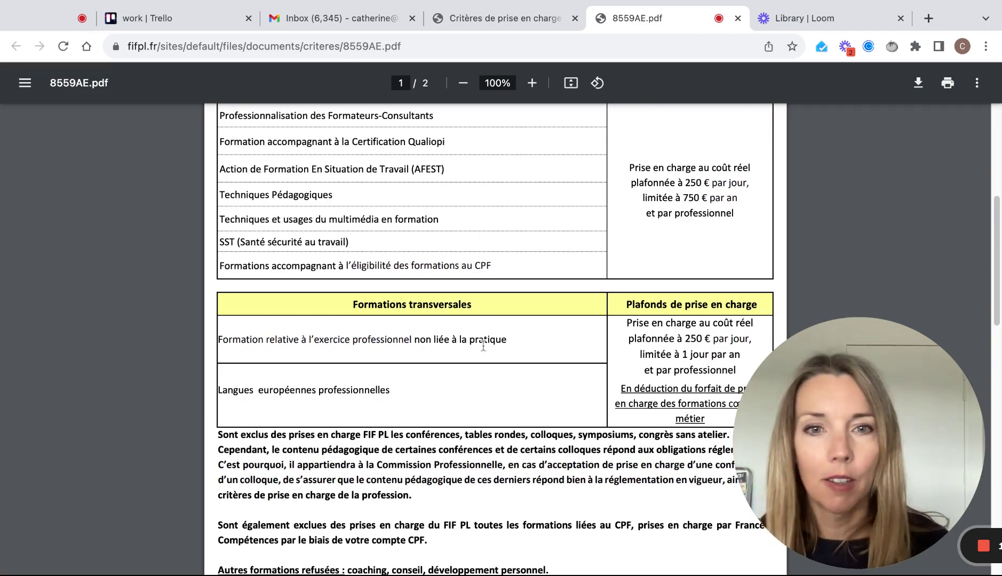
scroll(483, 346, down, 1)
scroll(483, 348, up, 6)
scroll(665, 346, down, 2)
scroll(667, 363, down, 1)
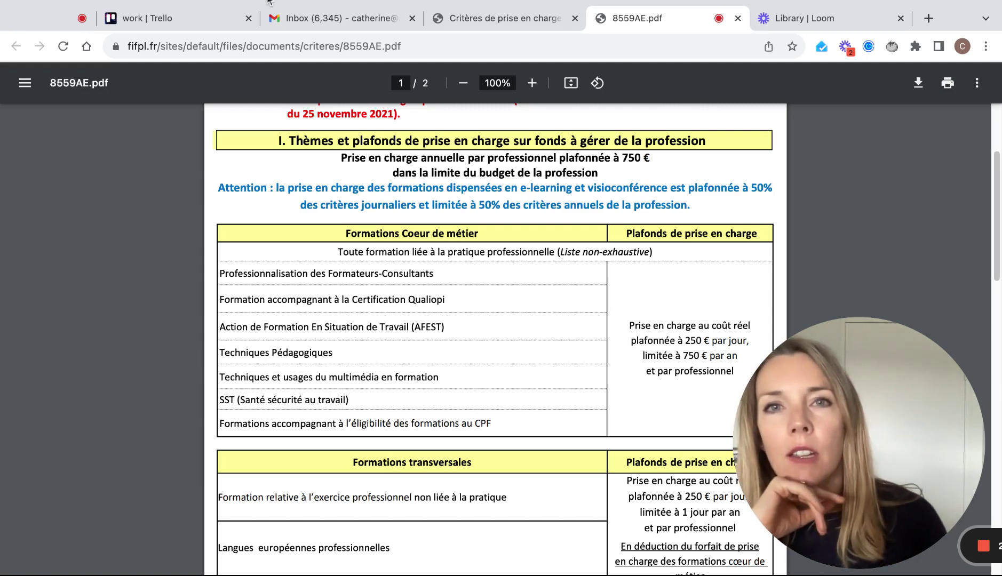
- Return to the funding criteria page, open the Espace adhérent and log in to the member account
click(497, 18)
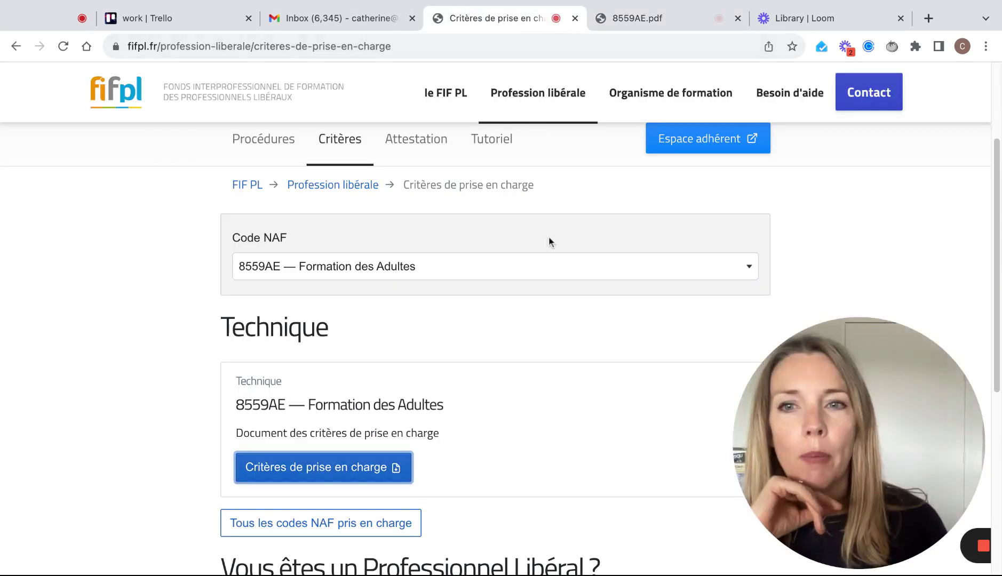
scroll(591, 356, up, 3)
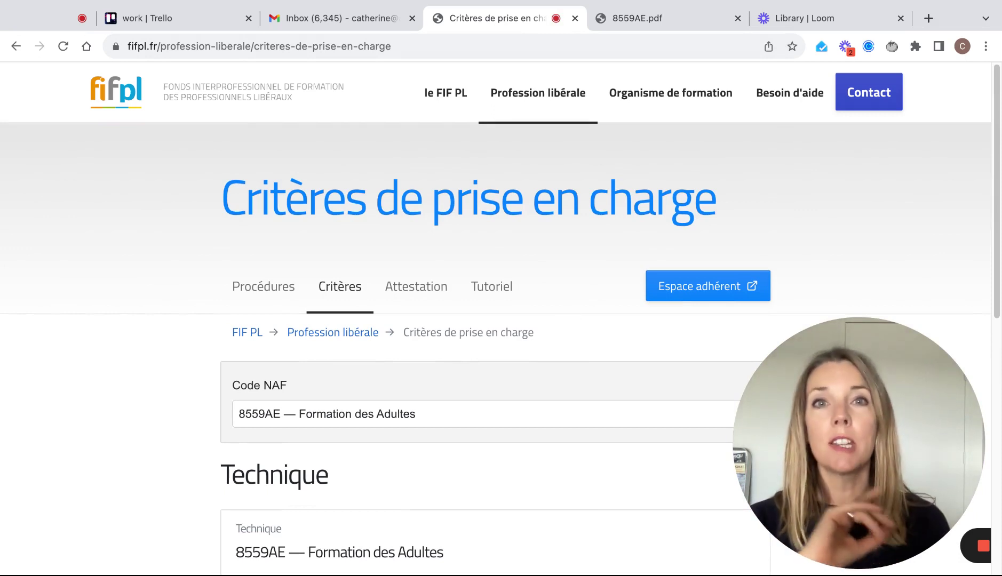
click(696, 291)
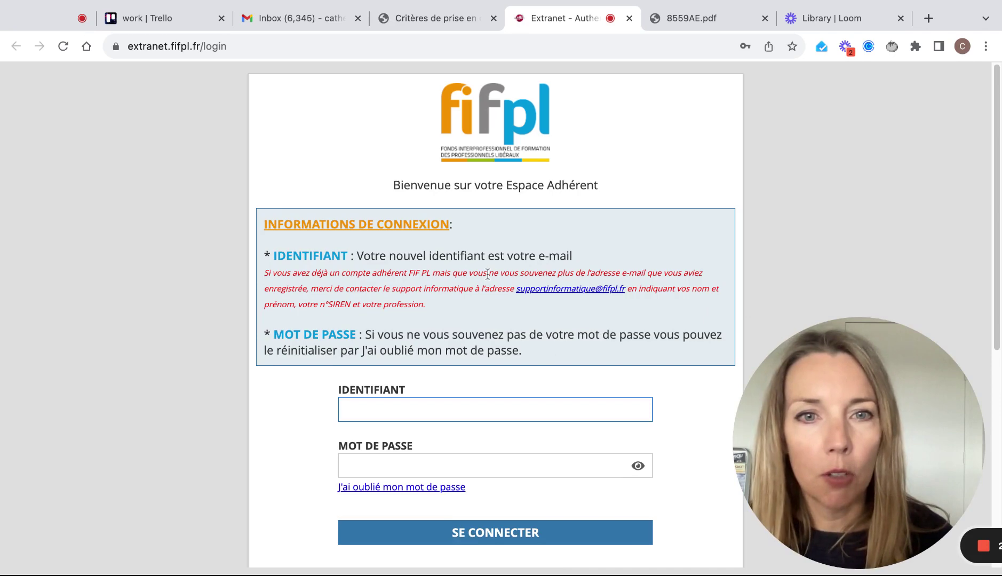
scroll(549, 307, down, 3)
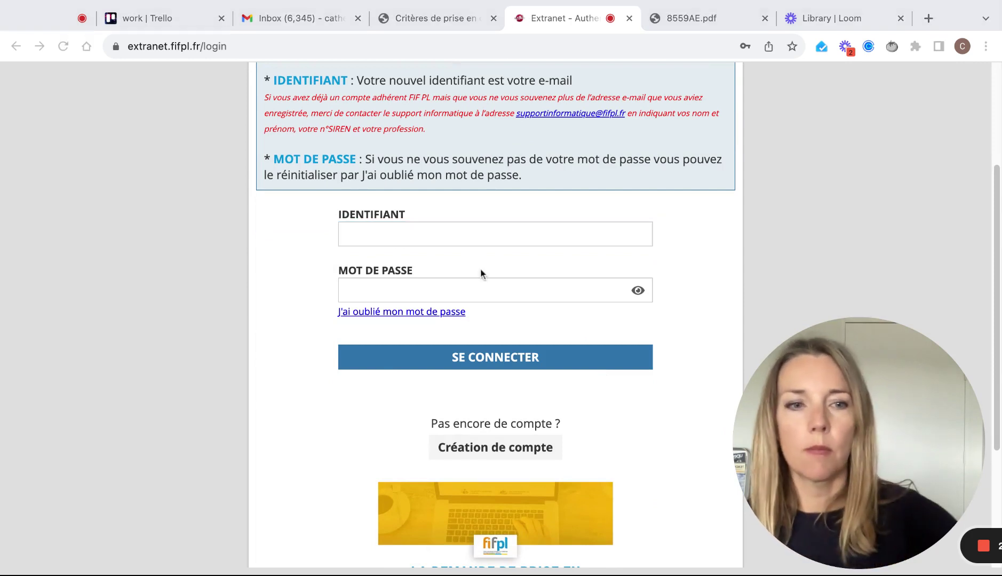
key(Return)
click(498, 356)
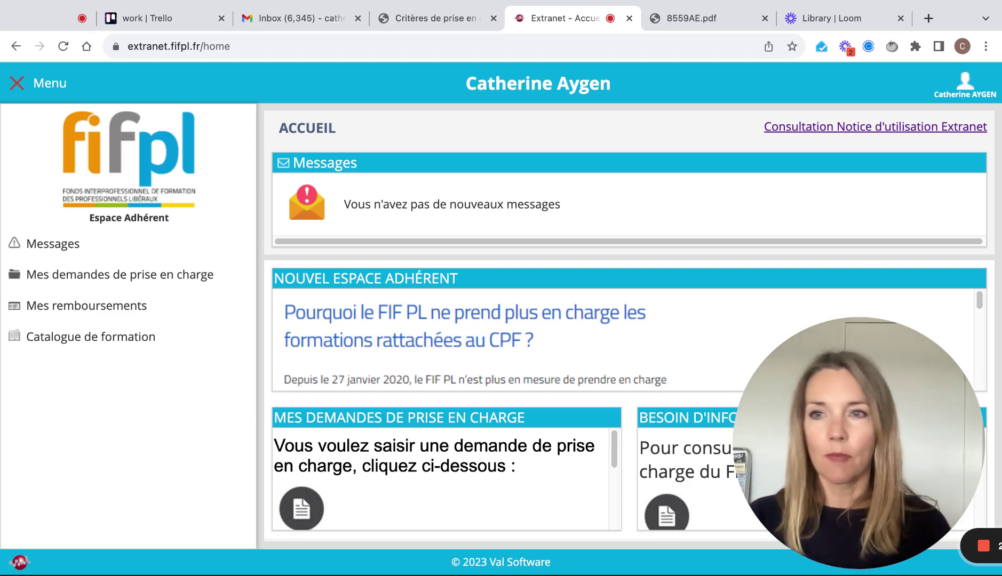
- Open the member's funding requests and look at the request types offered for online entry
click(74, 275)
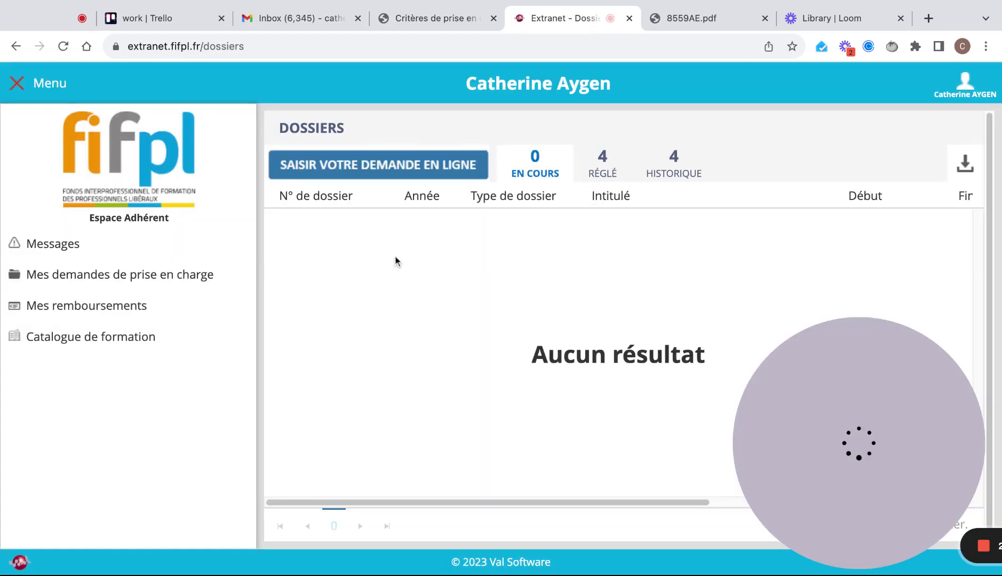
click(381, 162)
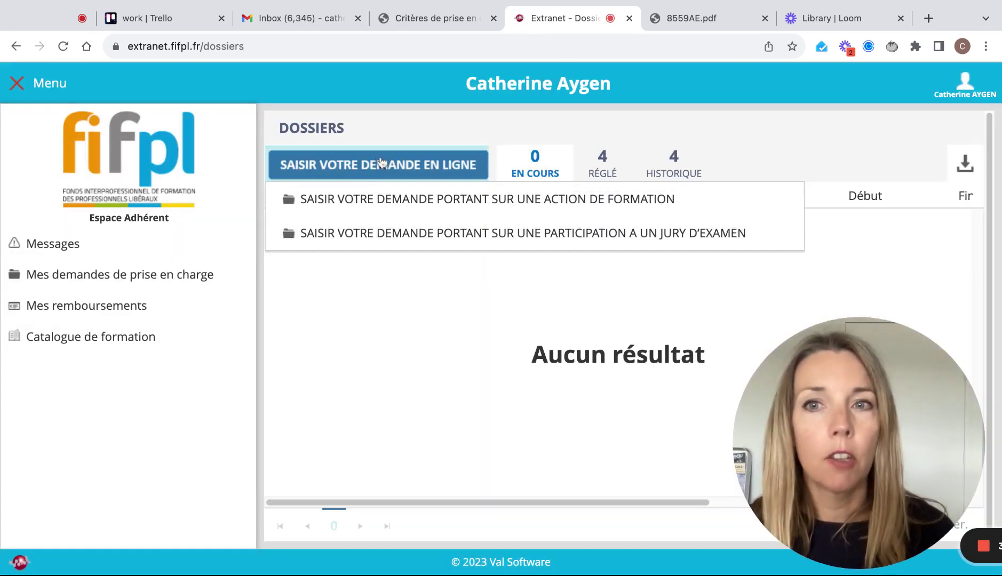
click(440, 356)
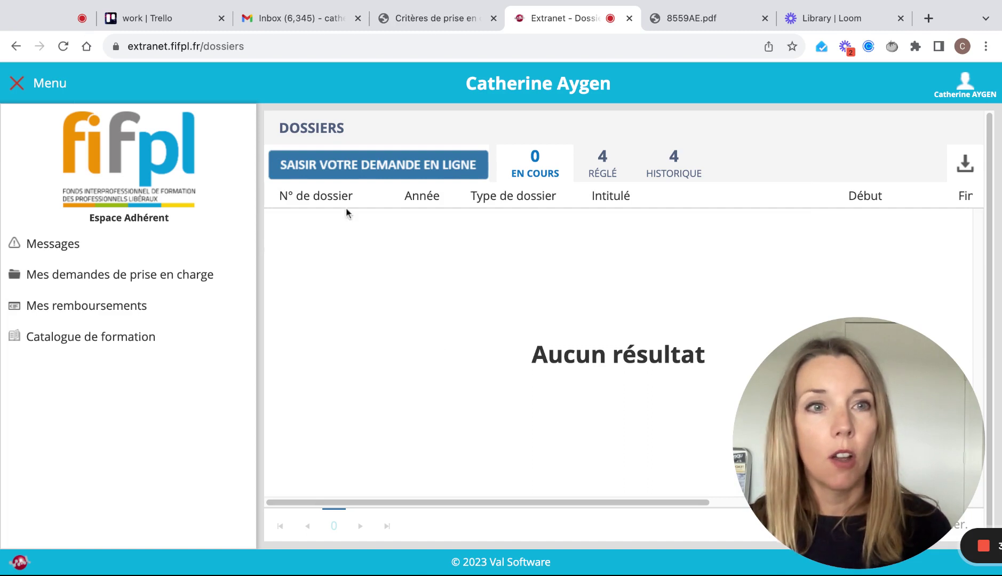
click(358, 172)
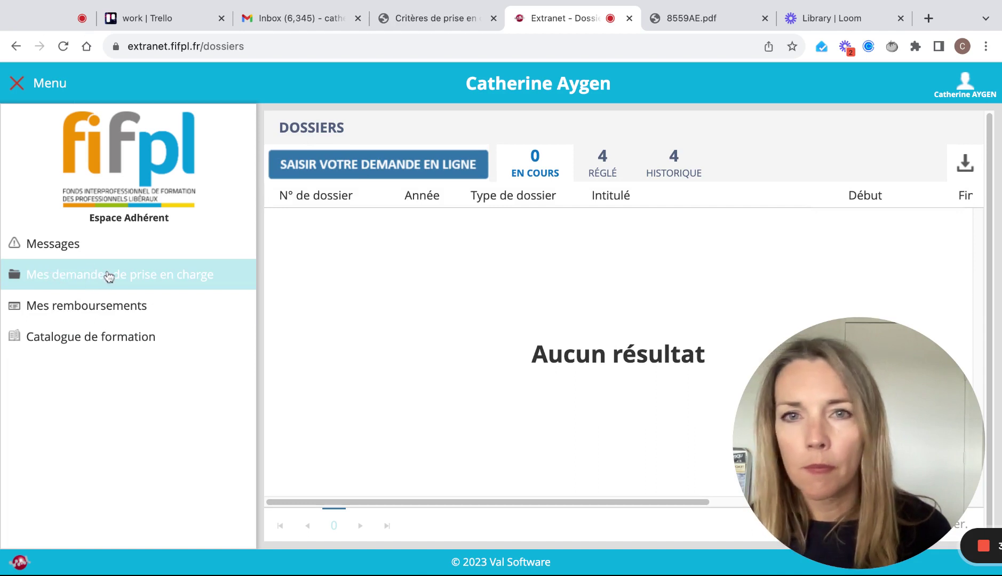
- Open the settled 2021 Mastermind Oxygène dossier and examine its deposited documents, from the RIB to the supplementary items
click(611, 171)
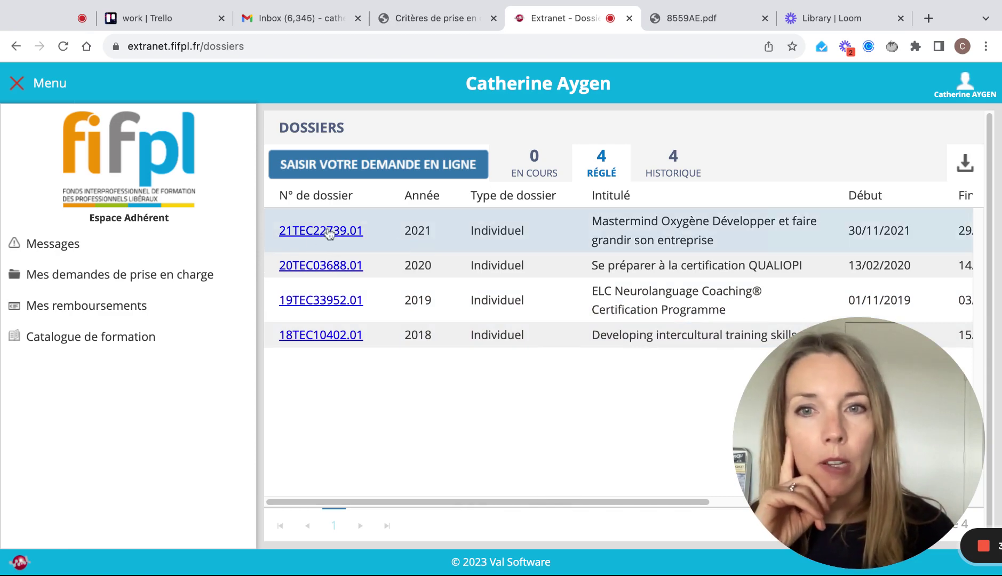
click(312, 233)
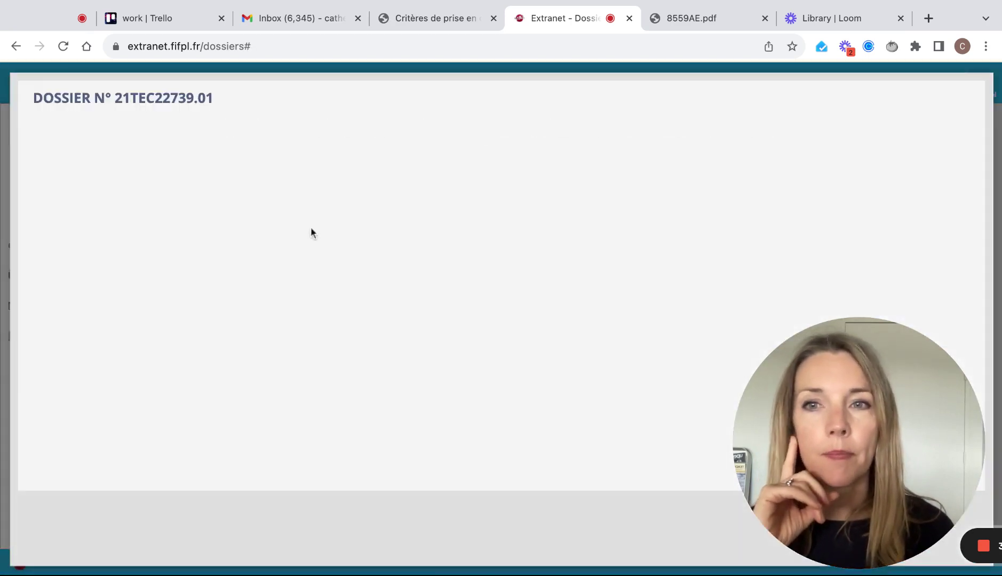
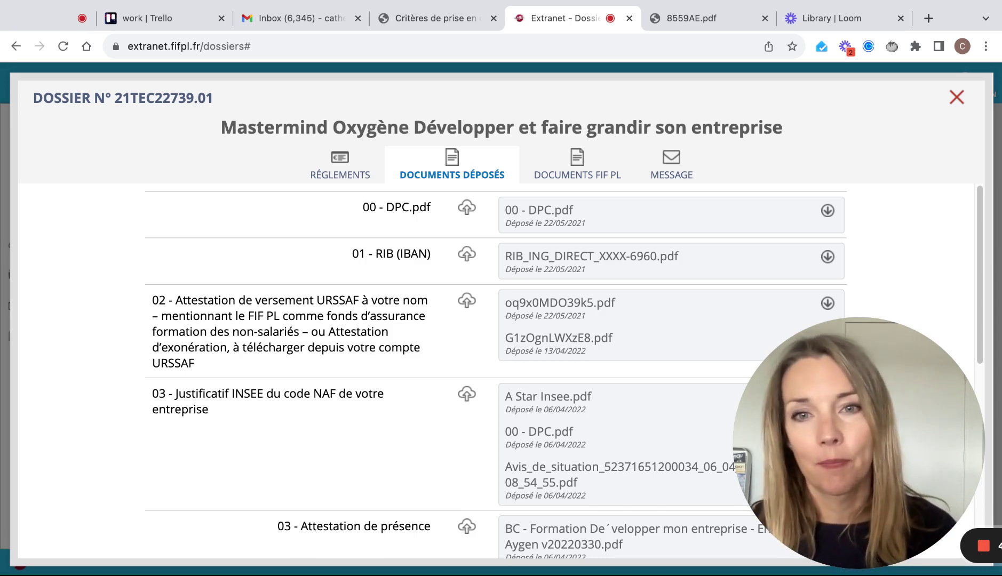
scroll(371, 360, down, 3)
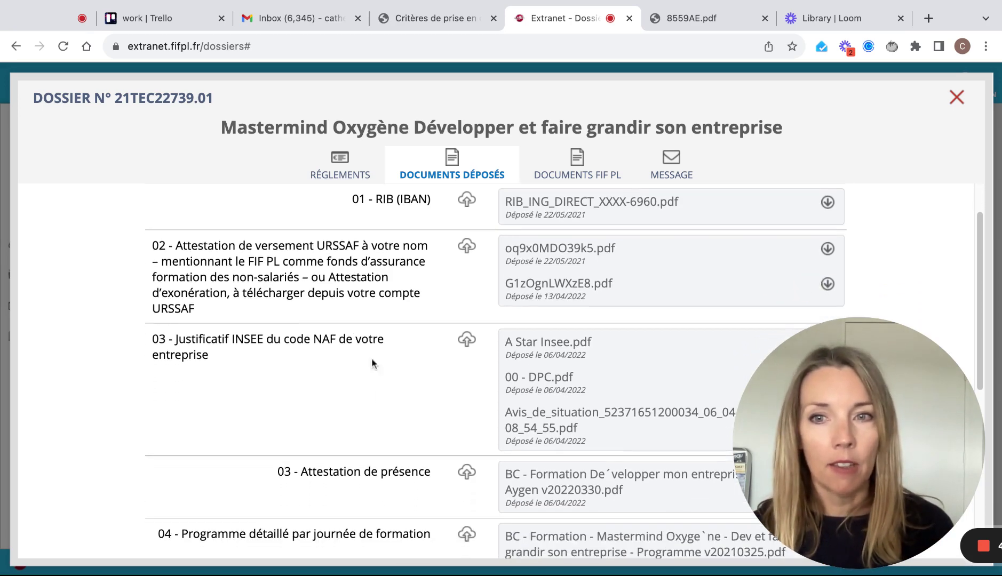
scroll(378, 394, down, 3)
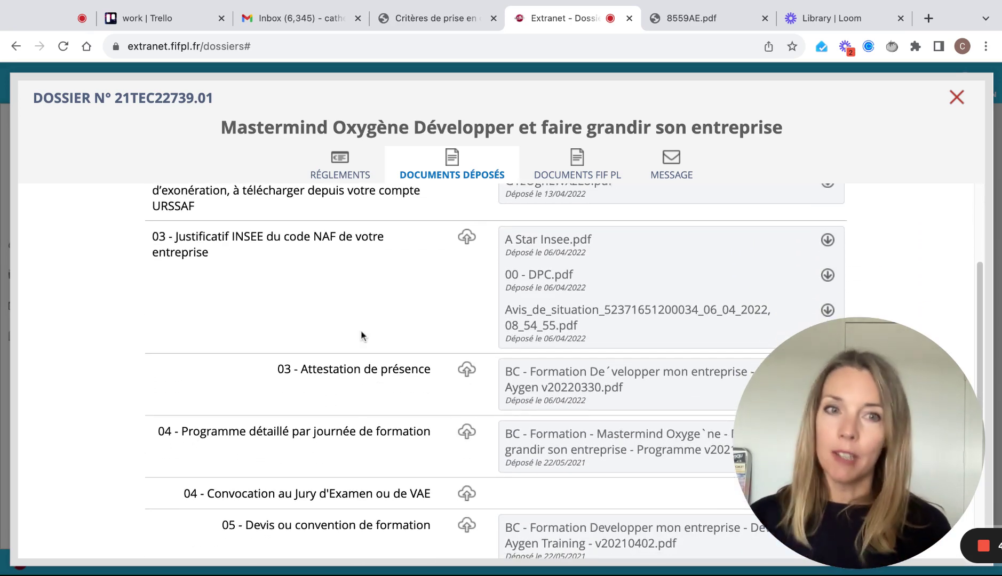
scroll(362, 336, down, 1)
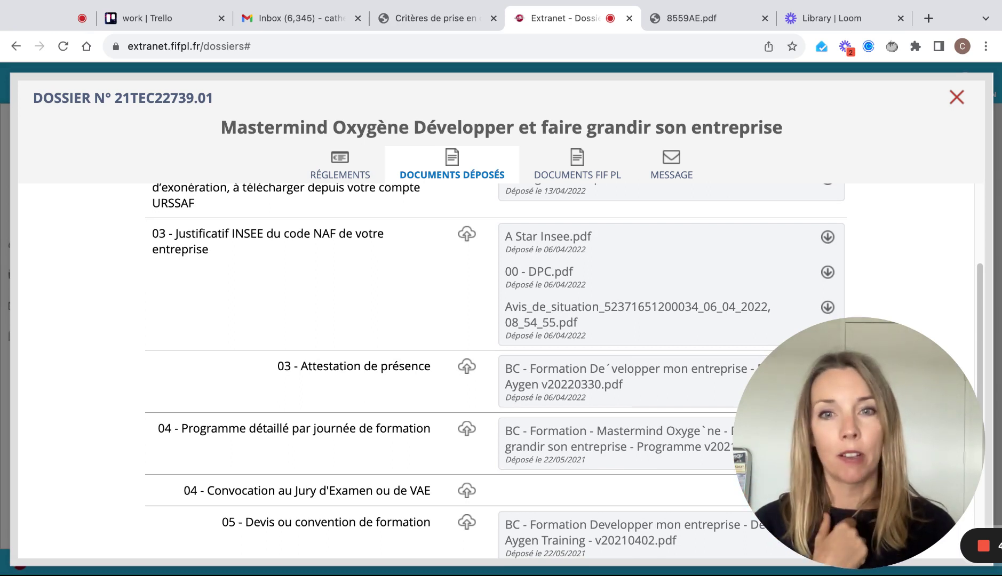
scroll(350, 368, down, 3)
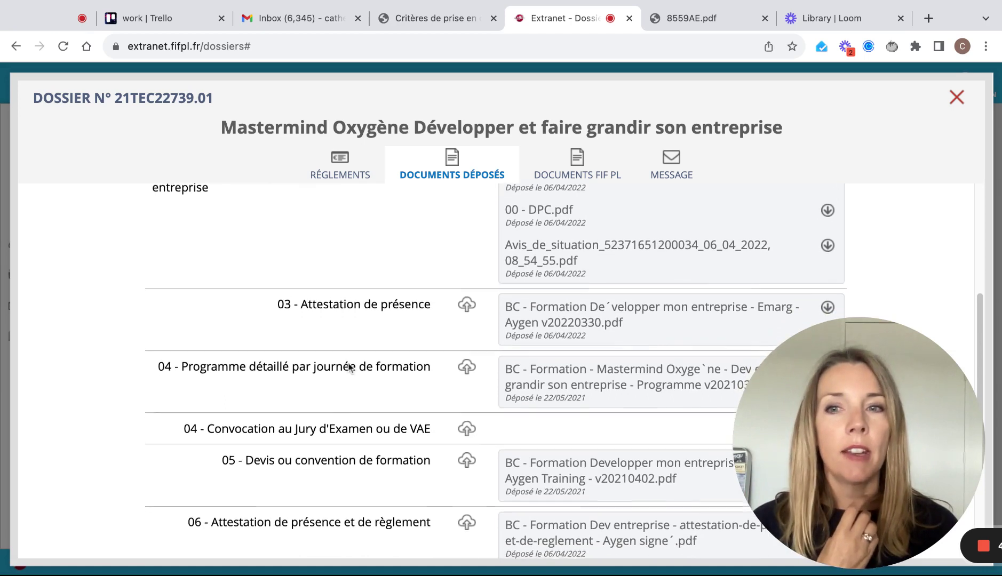
scroll(350, 368, down, 2)
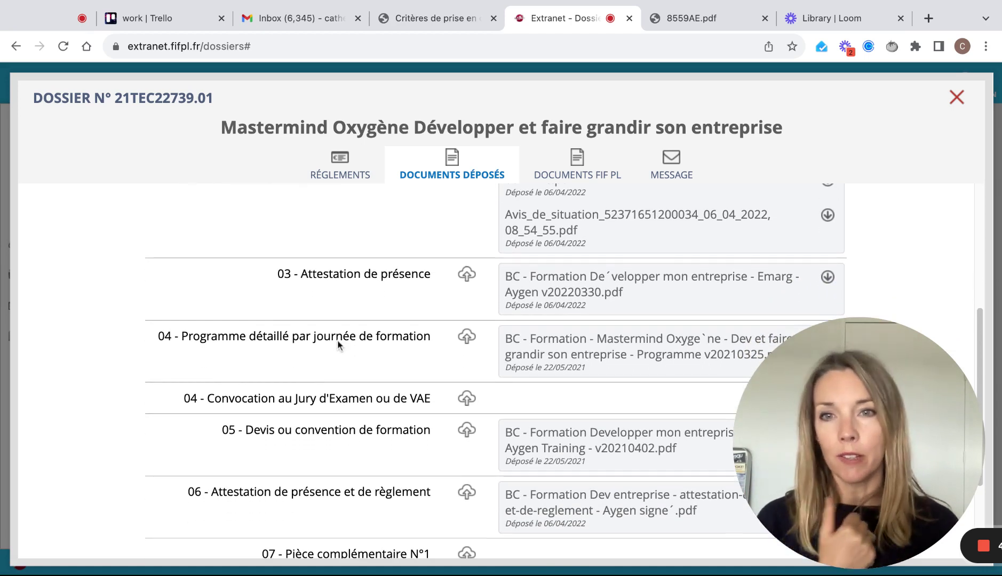
scroll(380, 348, down, 4)
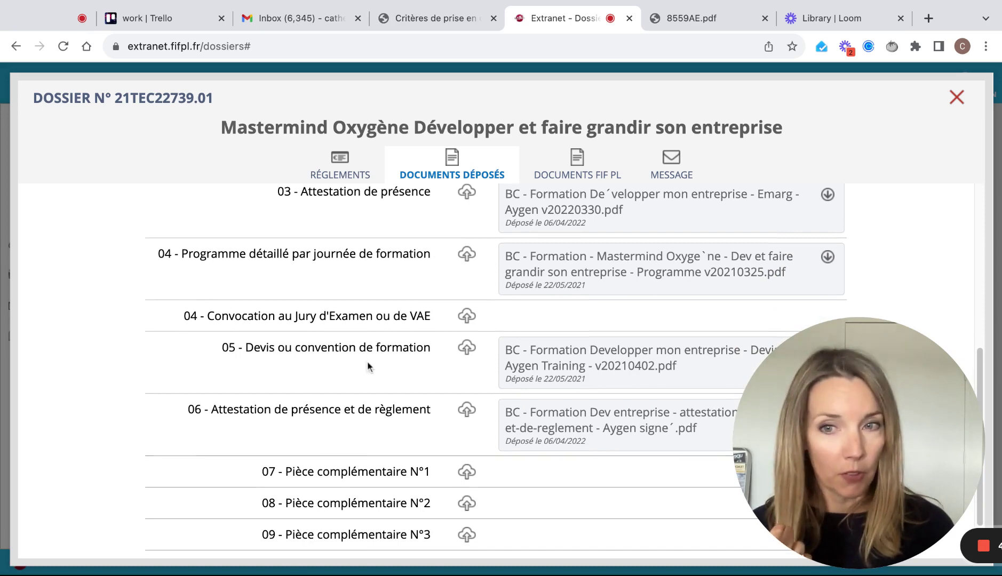
scroll(424, 375, down, 2)
scroll(426, 375, up, 4)
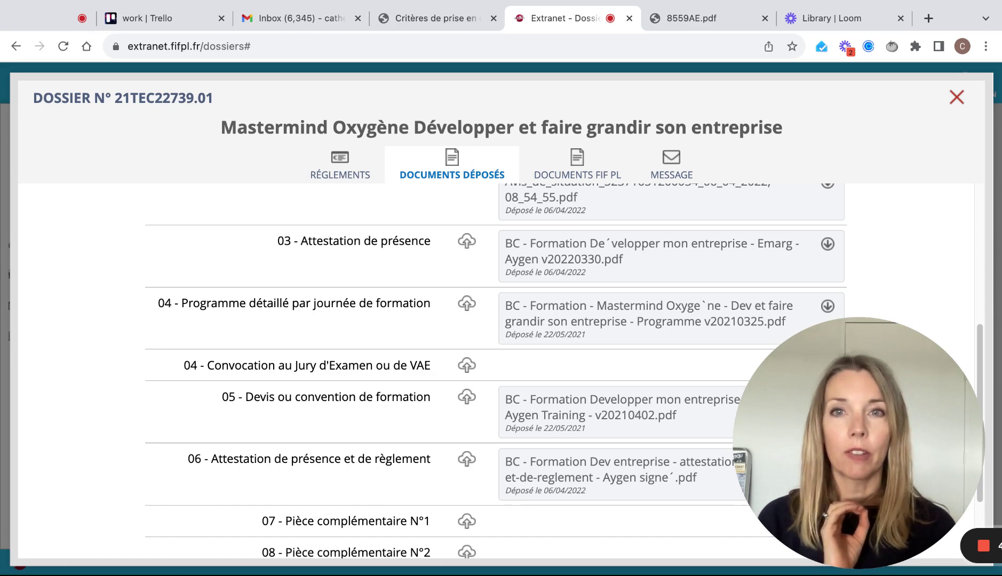
- Close the Mastermind Oxygène dossier and start a new online funding request for an action de formation
click(955, 98)
click(342, 167)
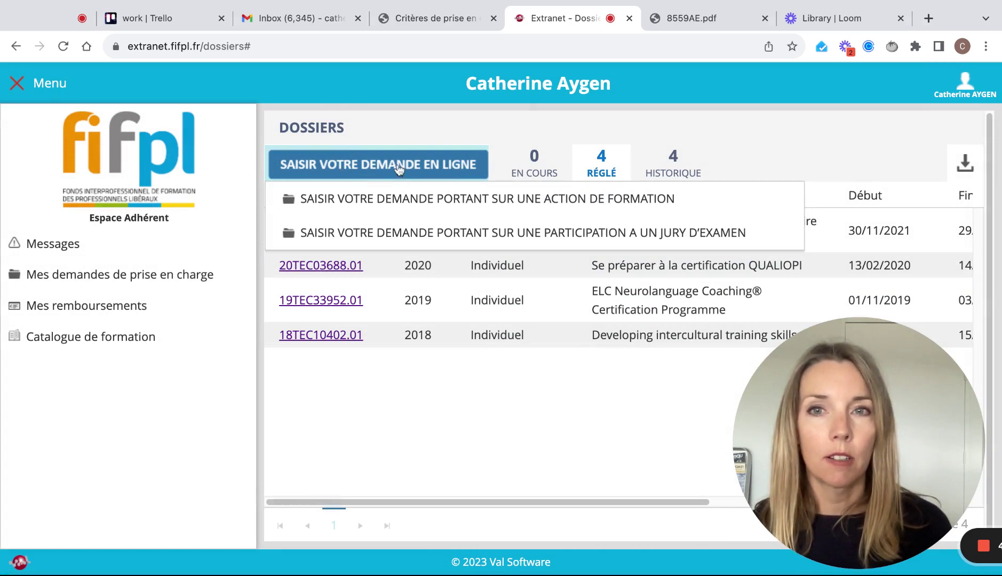
click(400, 204)
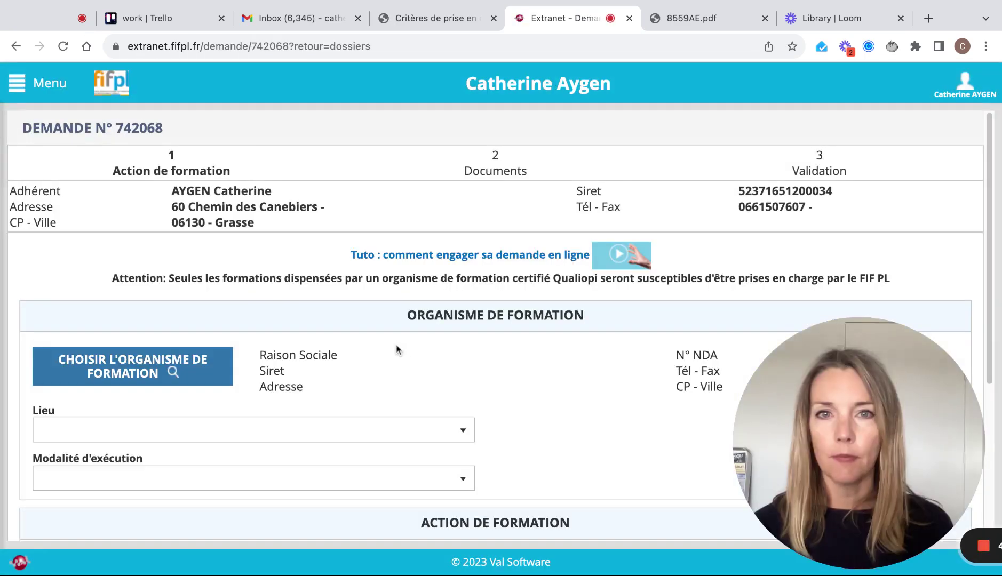
scroll(405, 326, down, 3)
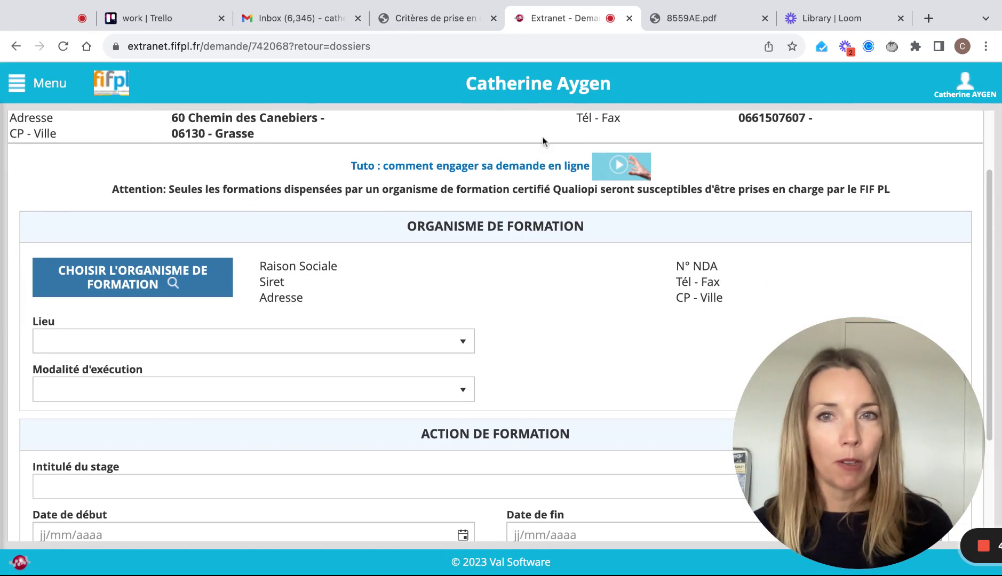
scroll(490, 293, down, 4)
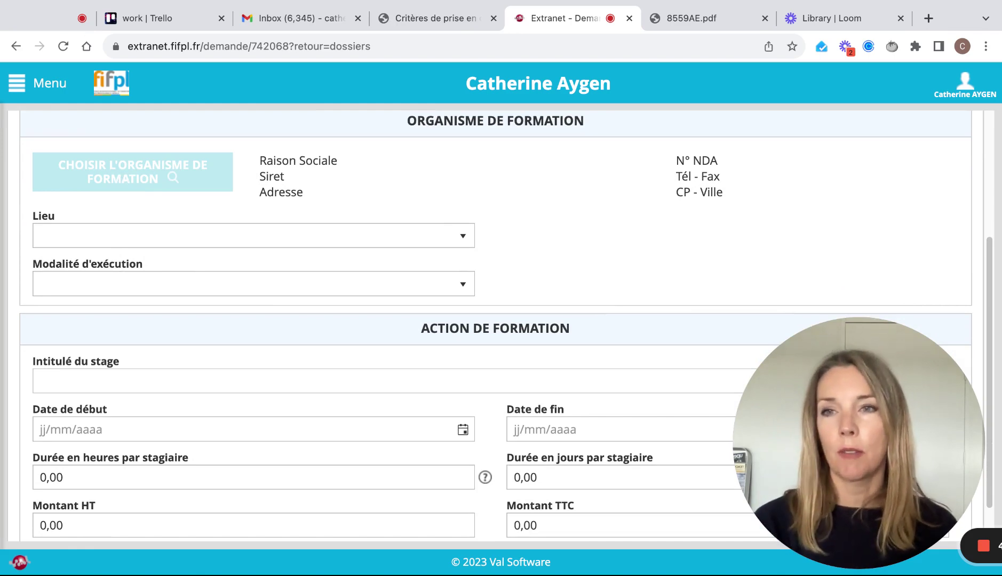
- Search the training organisations for "A star" and assign A Star as the request's organisme de formation
click(133, 171)
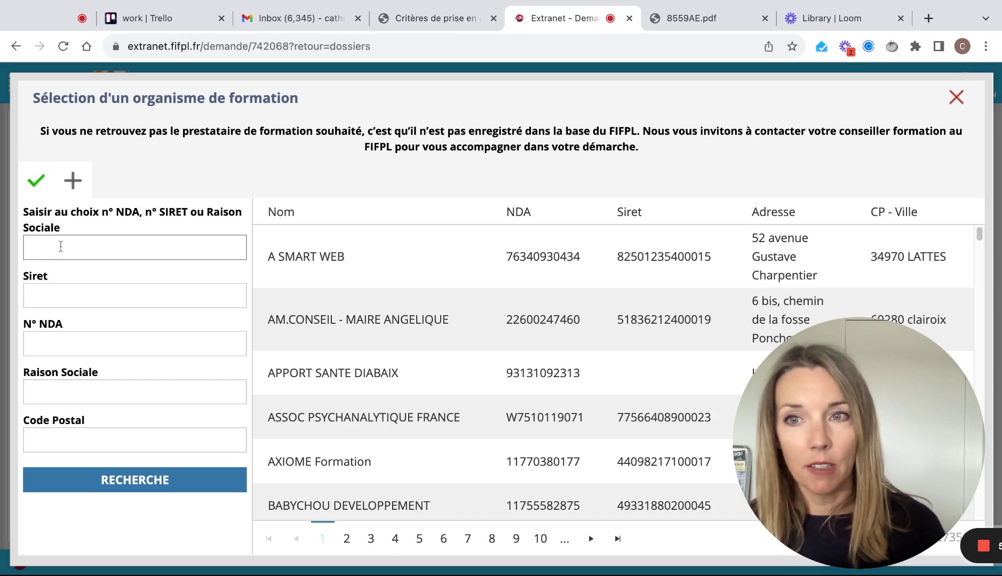
click(44, 243)
text(A)
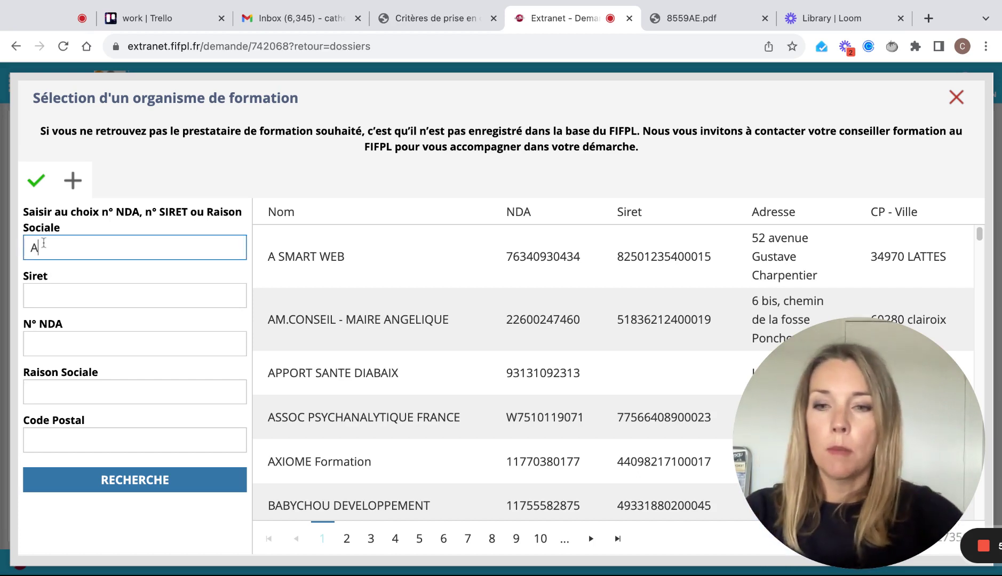
text( star)
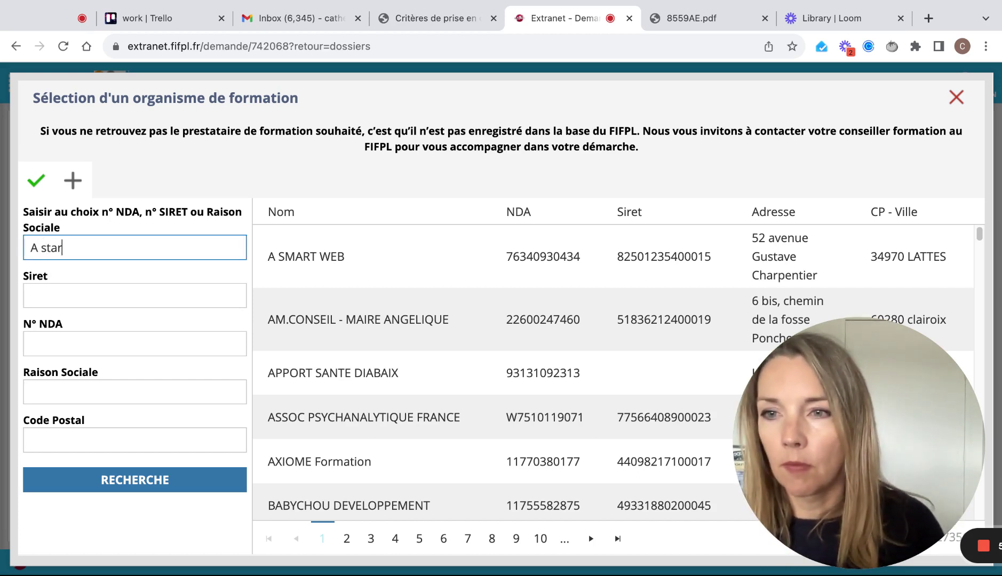
click(129, 485)
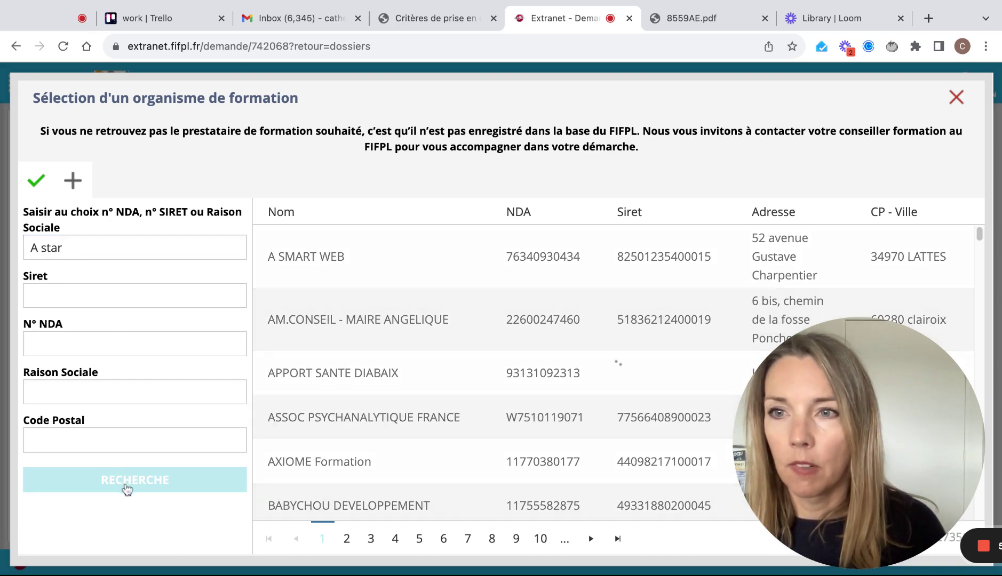
click(416, 259)
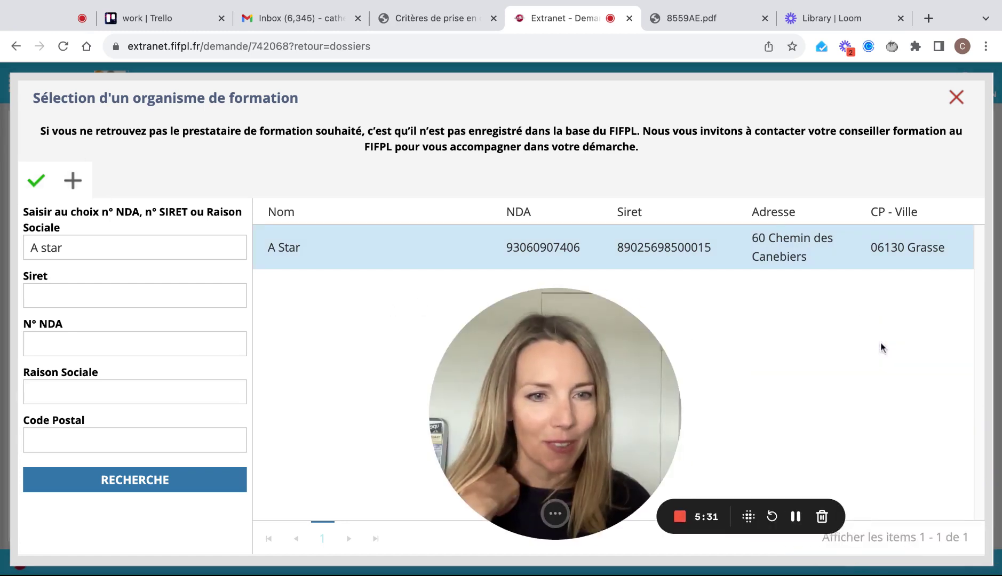
click(47, 182)
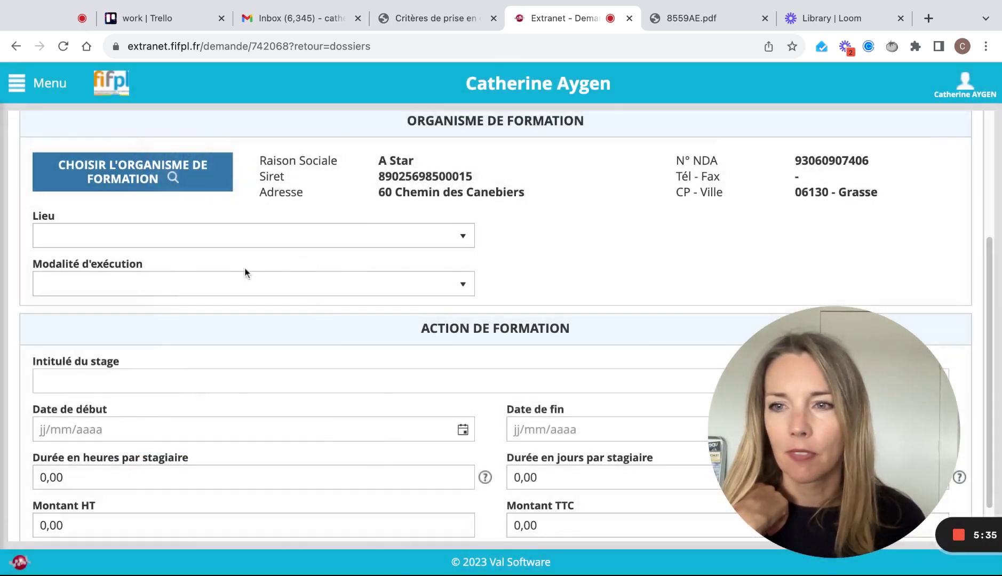
- Set the training's Lieu to Autres and its Modalité d'exécution to "1 - A distance"
scroll(245, 268, down, 1)
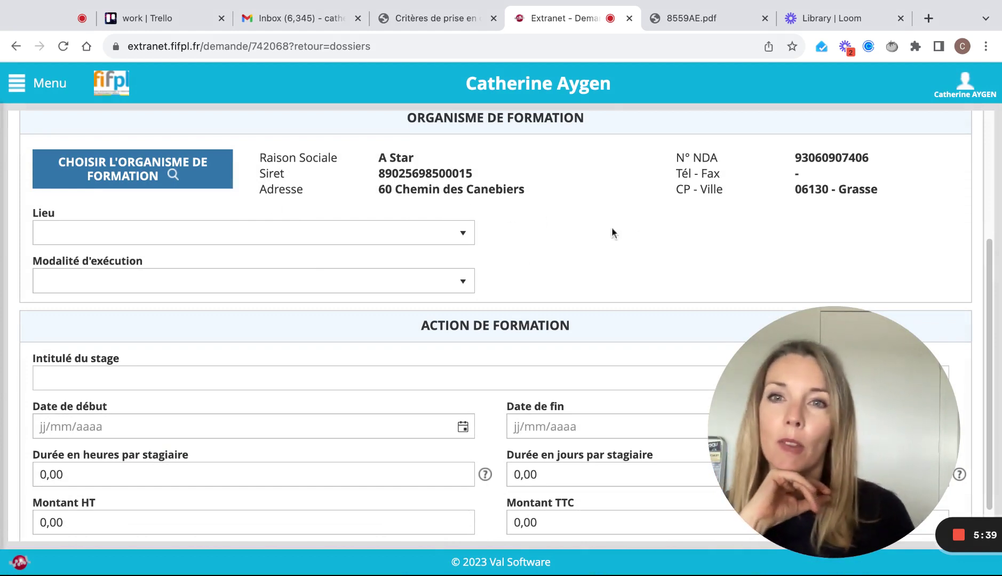
click(462, 239)
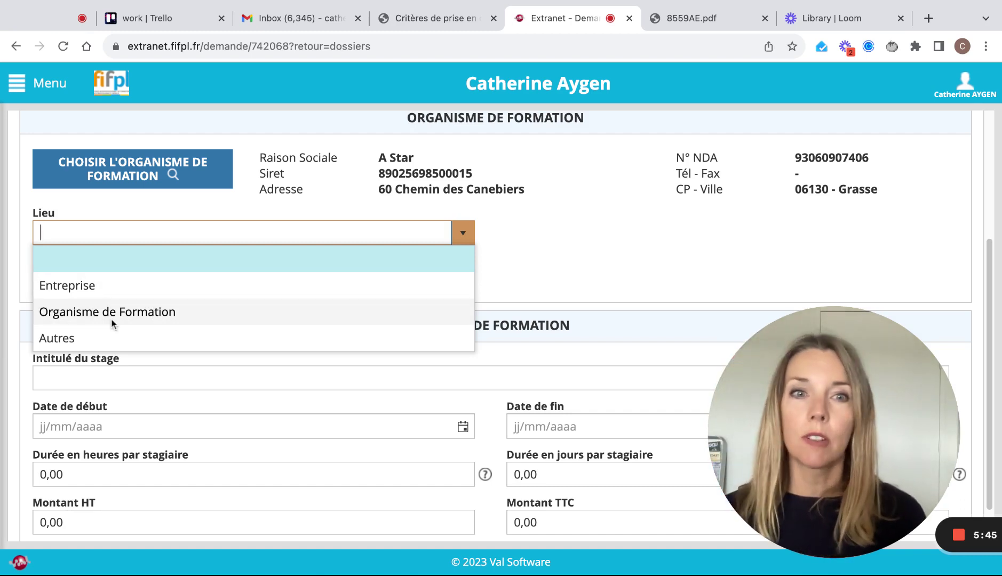
click(73, 348)
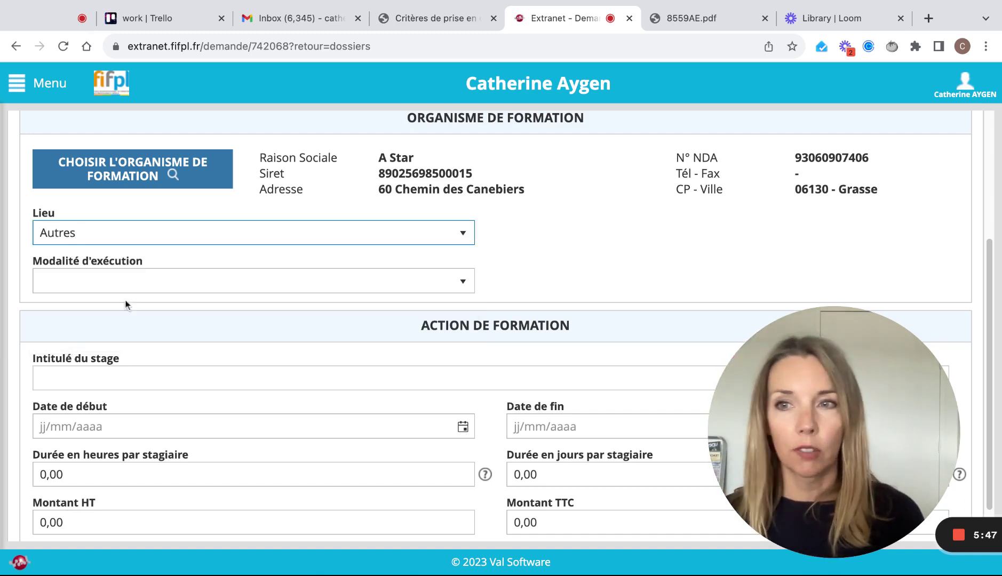
click(462, 281)
click(116, 360)
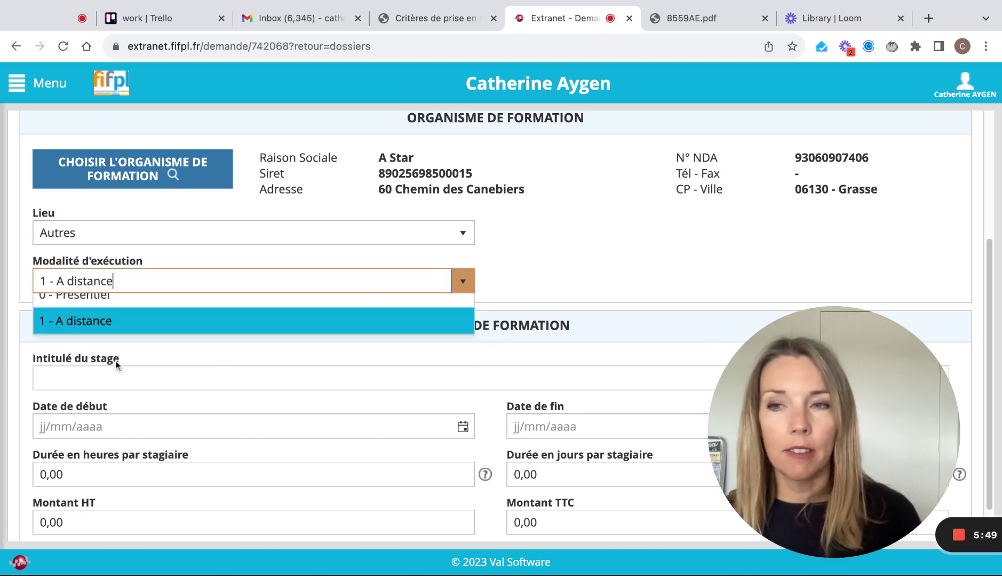
- Enter "Market your teaching business" as the Intitulé du stage
scroll(128, 374, down, 1)
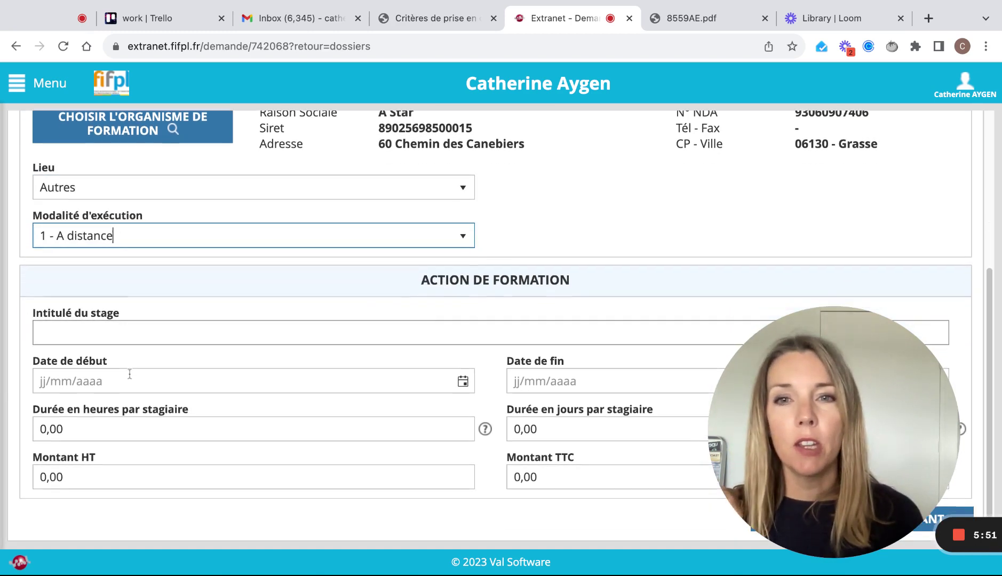
click(92, 333)
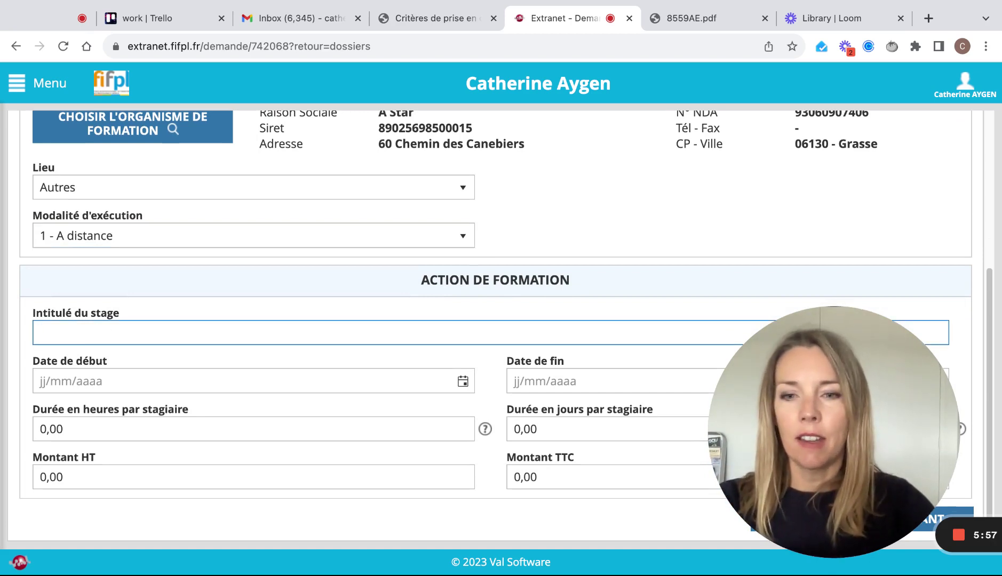
text(Market )
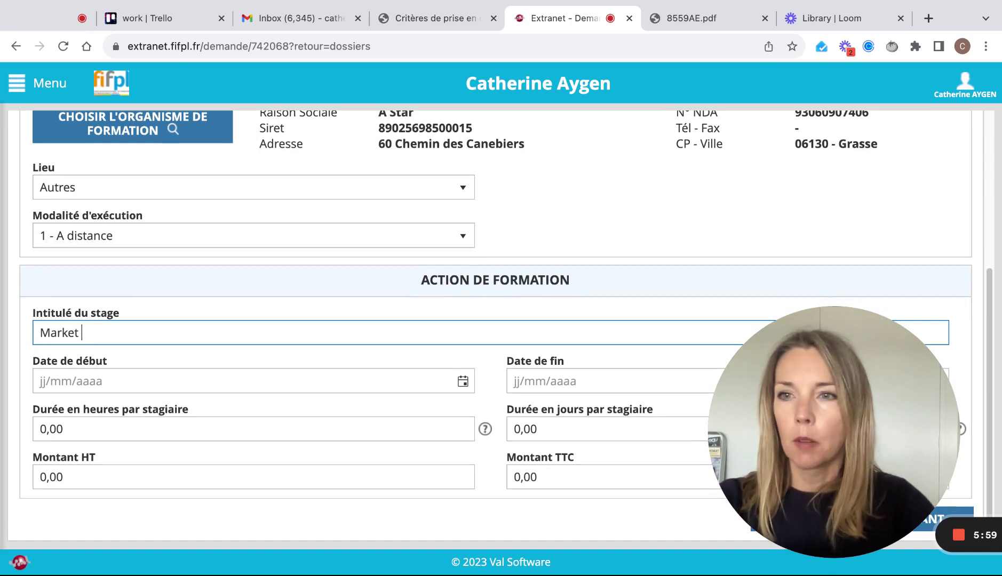
text(your teaching business)
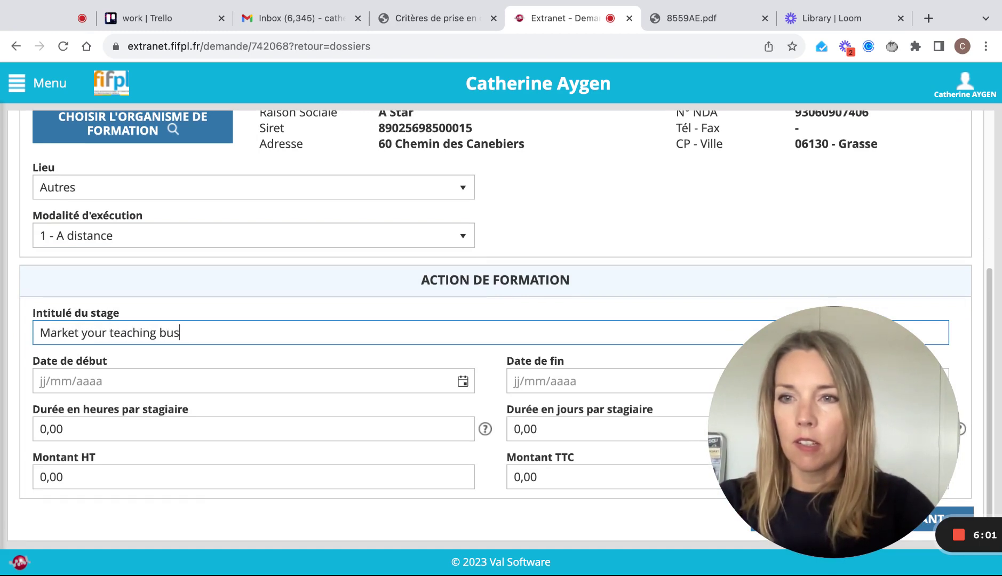
click(342, 381)
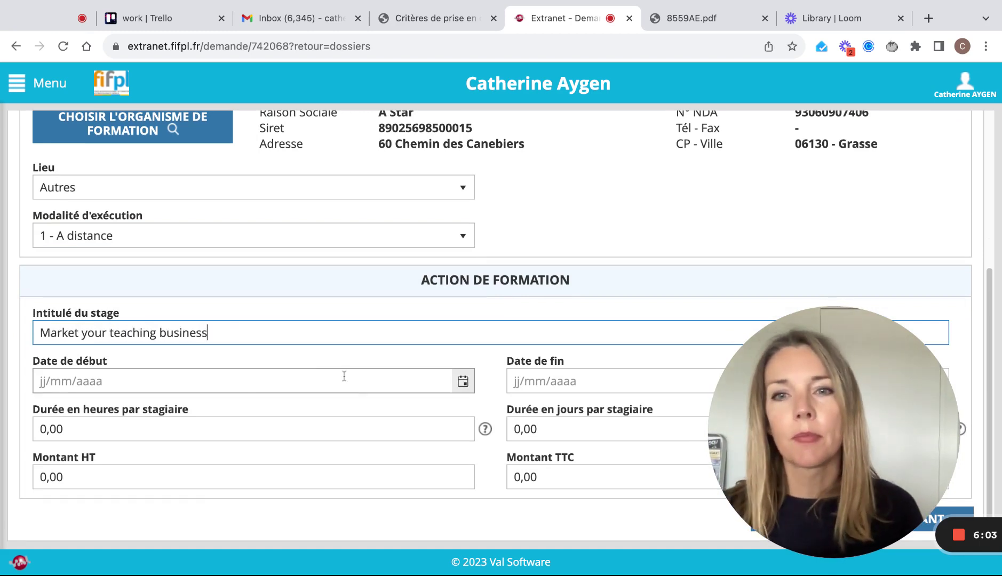
click(462, 382)
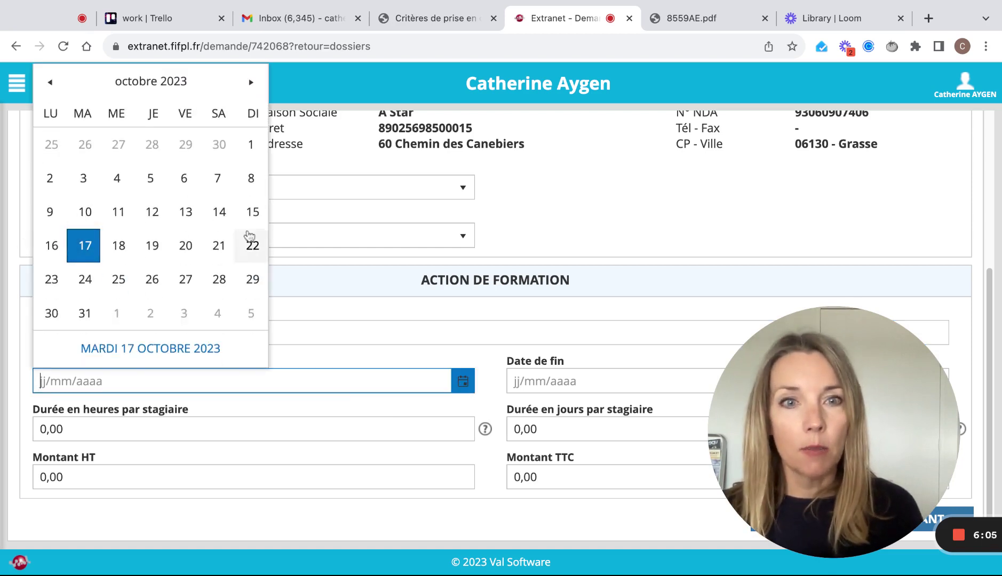
click(525, 219)
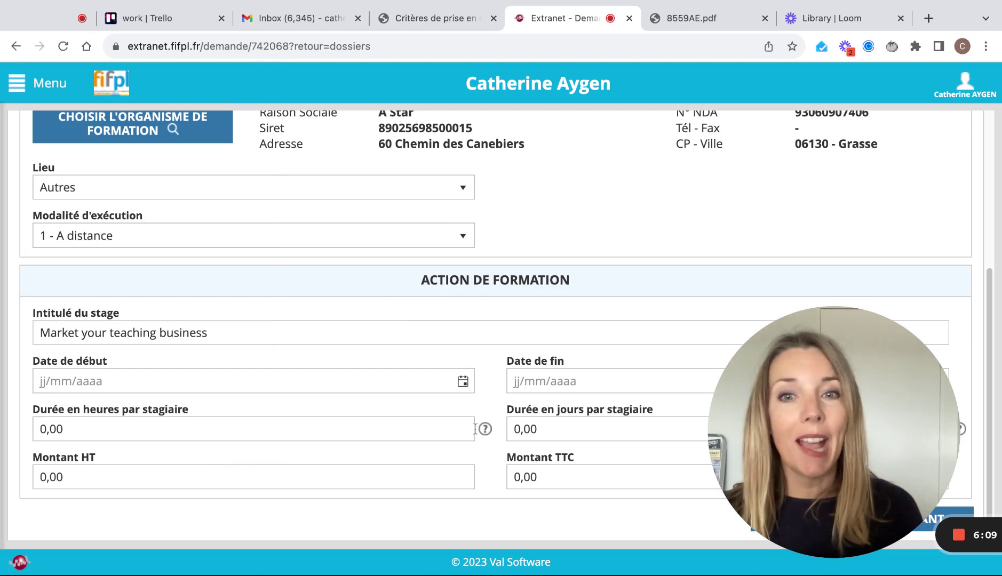
click(450, 431)
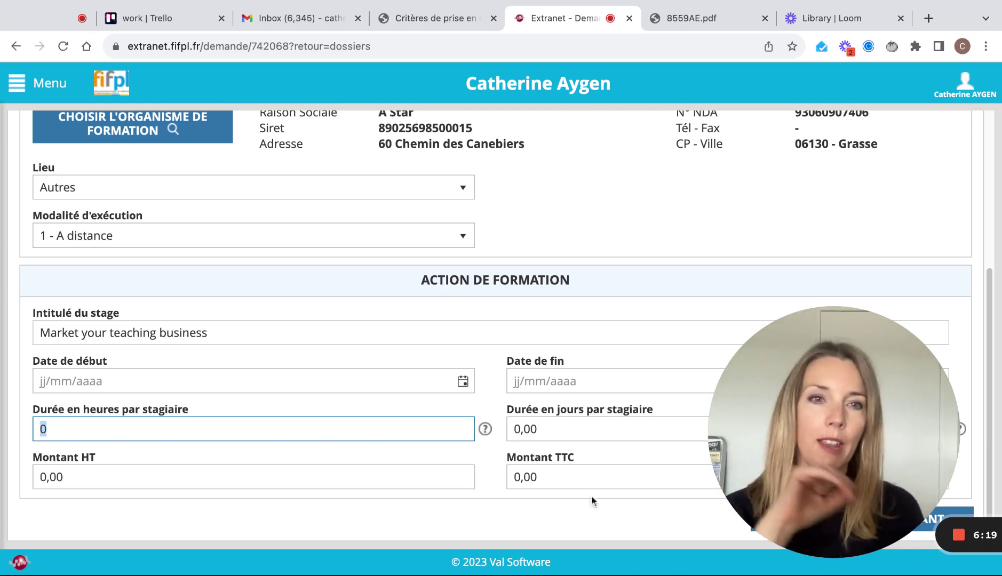
drag(858, 338, 814, 277)
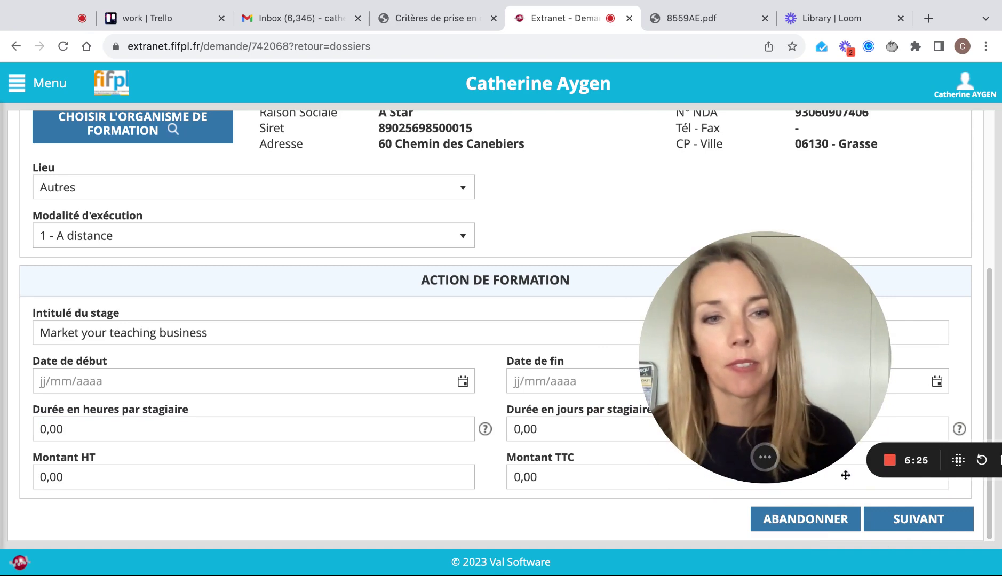
- Try to continue to the Documents stage with the dates, durations and amounts still unfilled
click(918, 524)
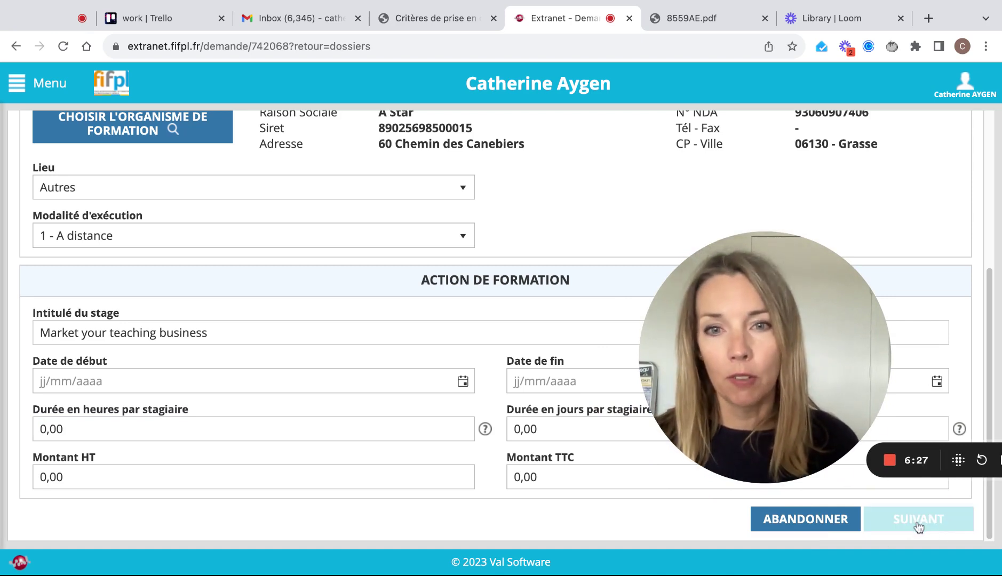
click(907, 520)
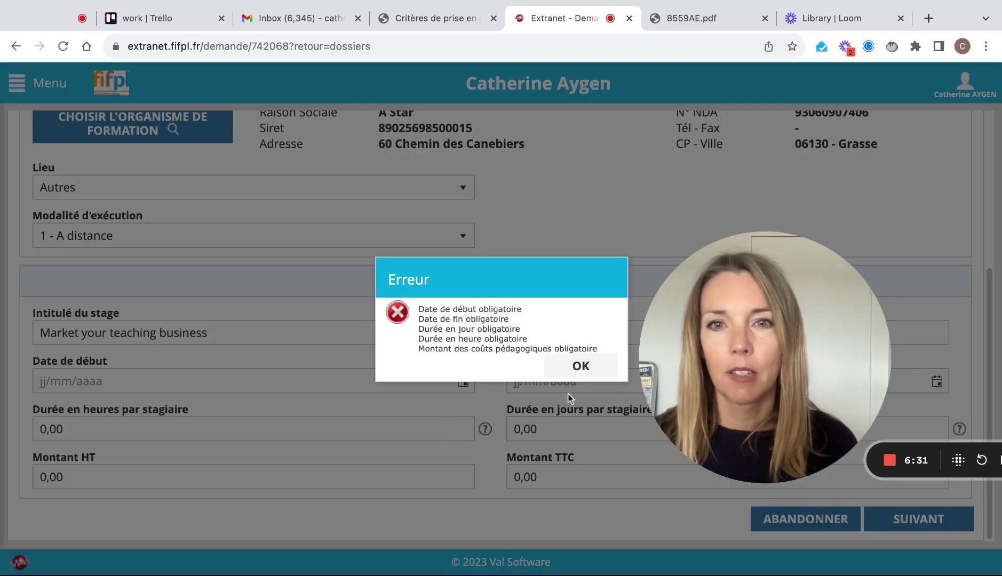
click(578, 367)
- Set the training's start date to 17/10/2023 and its end date to 30/11/2023
click(59, 381)
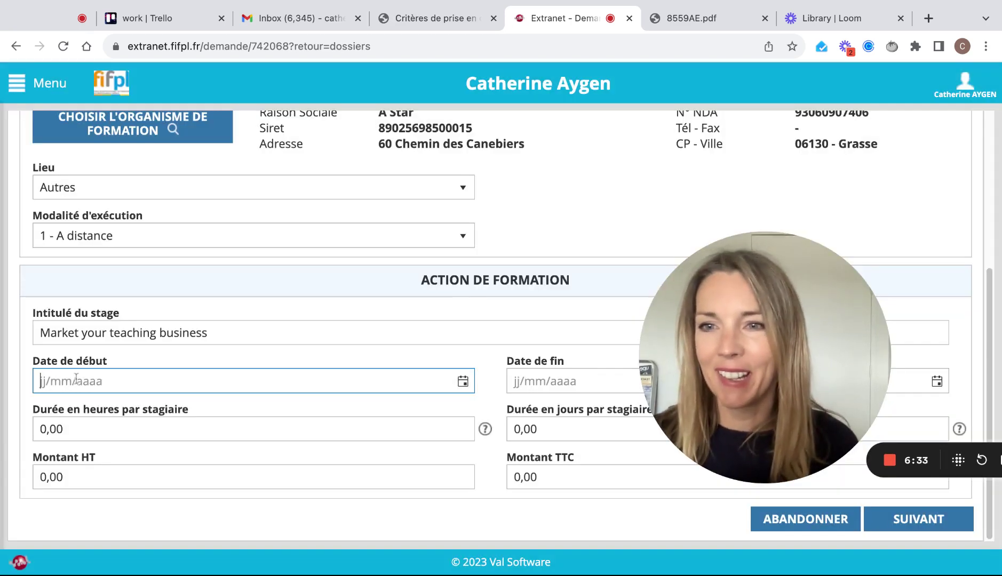
click(462, 382)
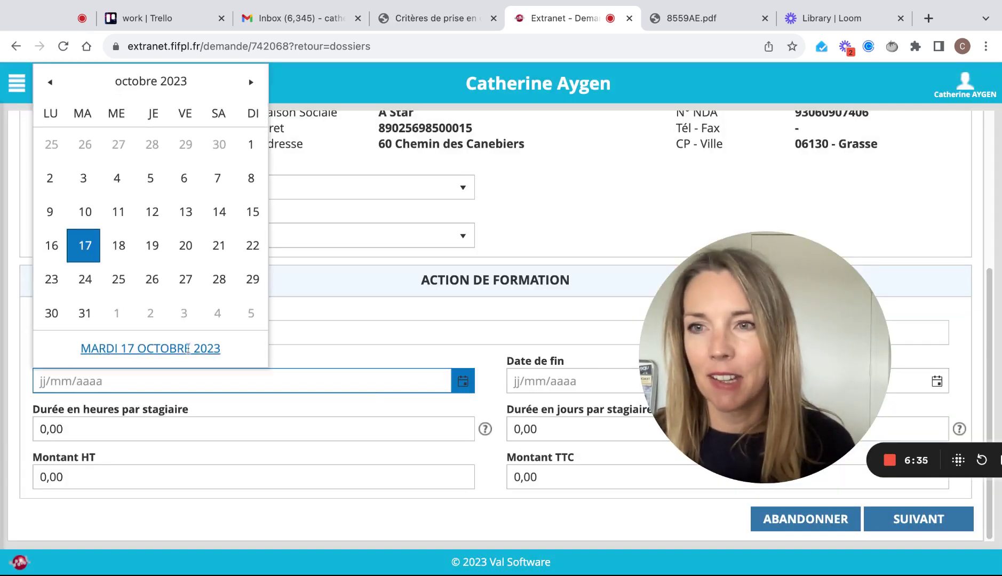
click(83, 246)
click(543, 387)
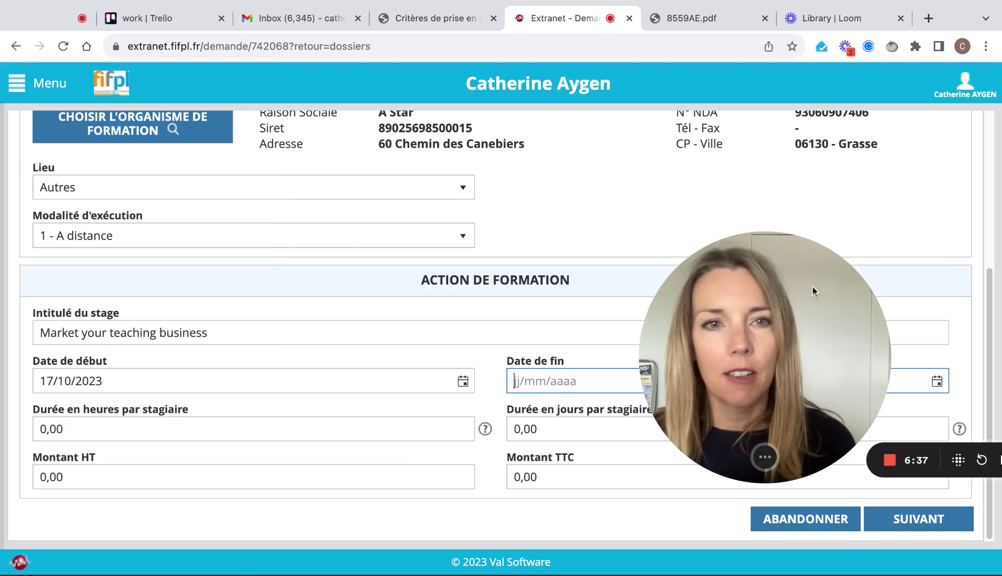
drag(831, 284, 831, 370)
click(937, 382)
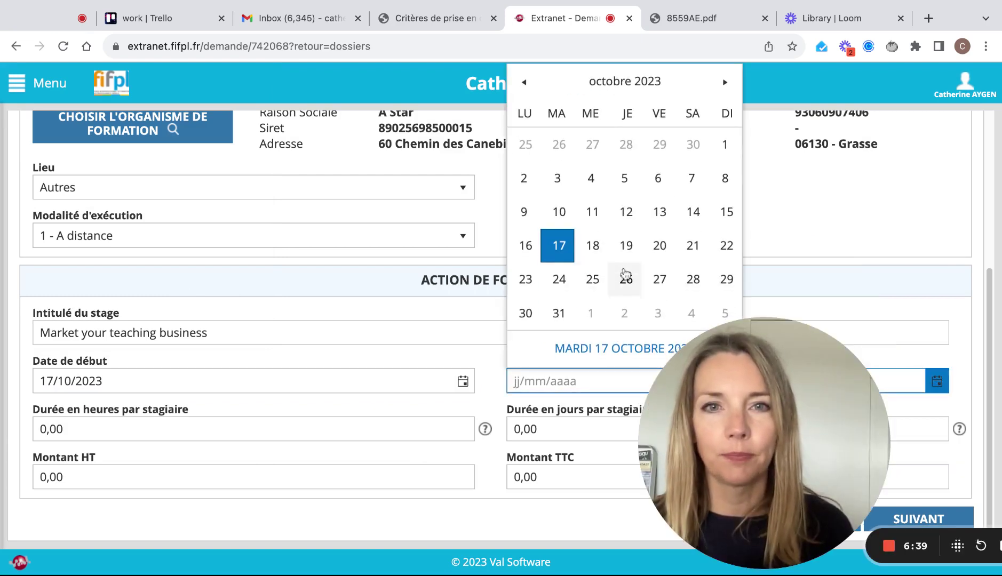
click(726, 83)
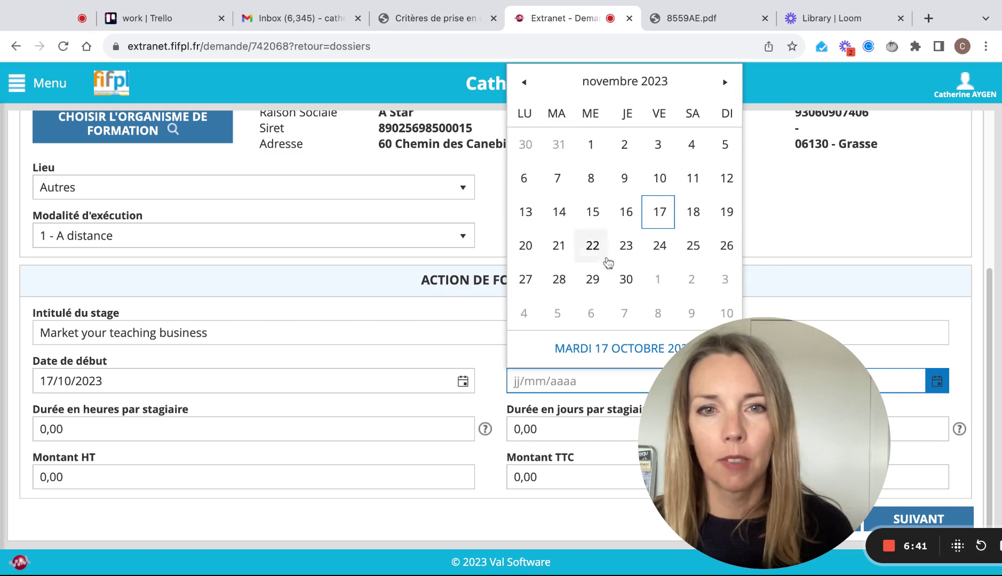
click(626, 279)
- Set the training's duration to 40 hours and both Montant HT and Montant TTC to 750, and try to continue
click(236, 437)
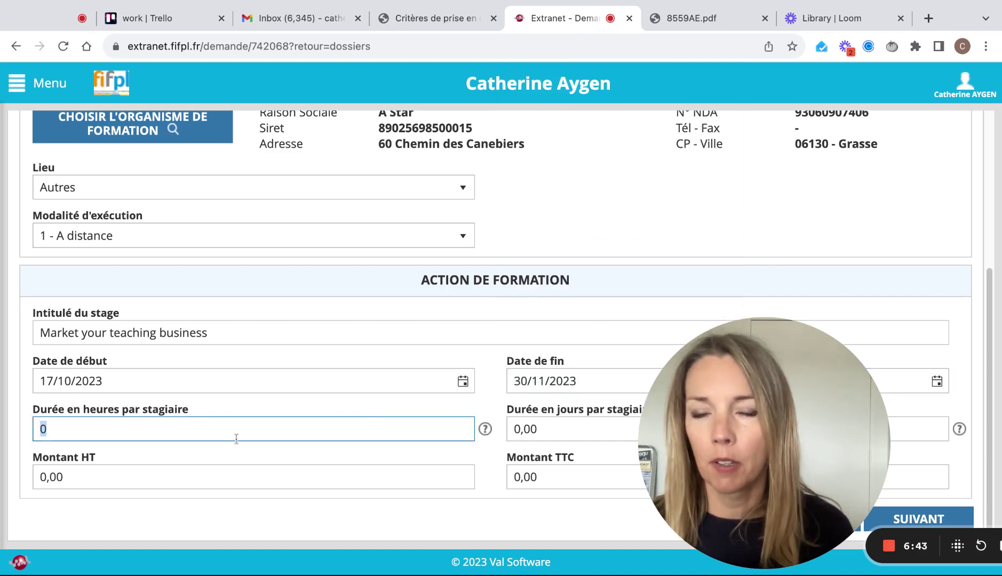
text(40)
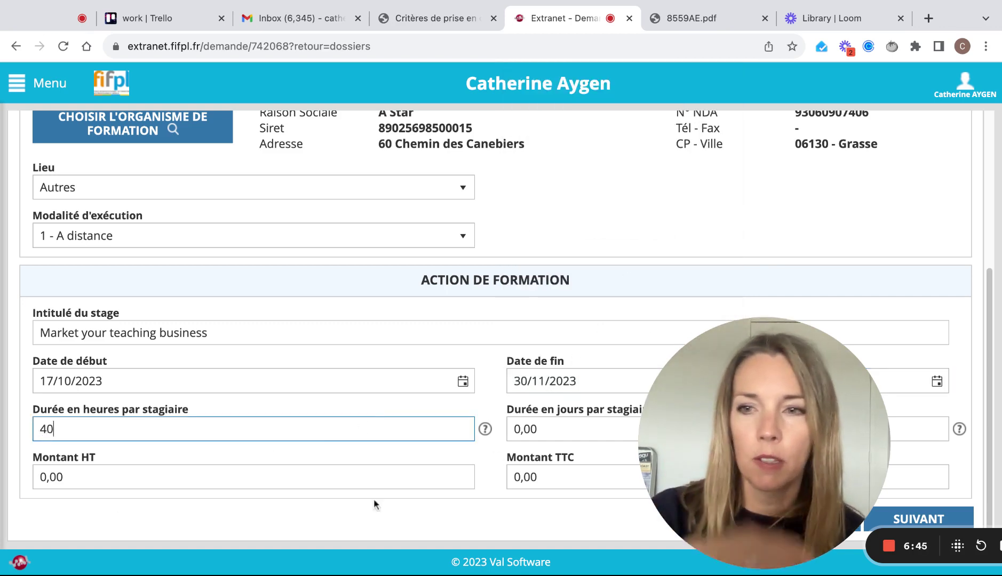
click(219, 475)
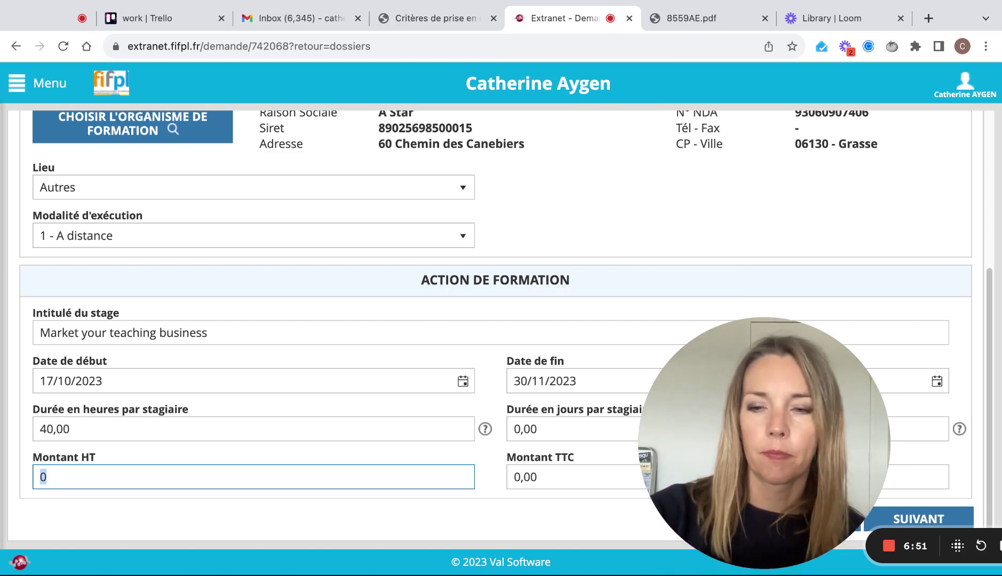
text(750)
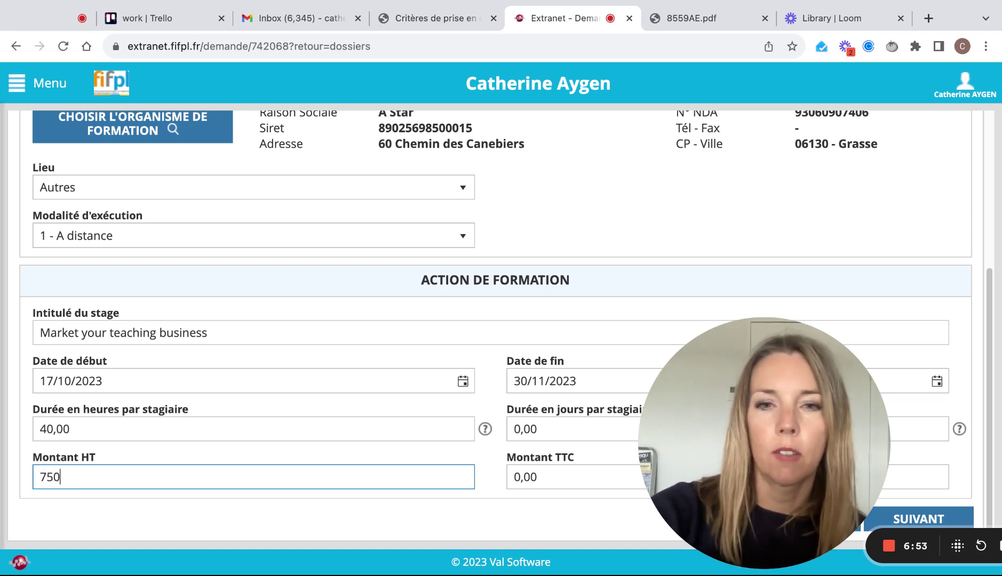
click(522, 477)
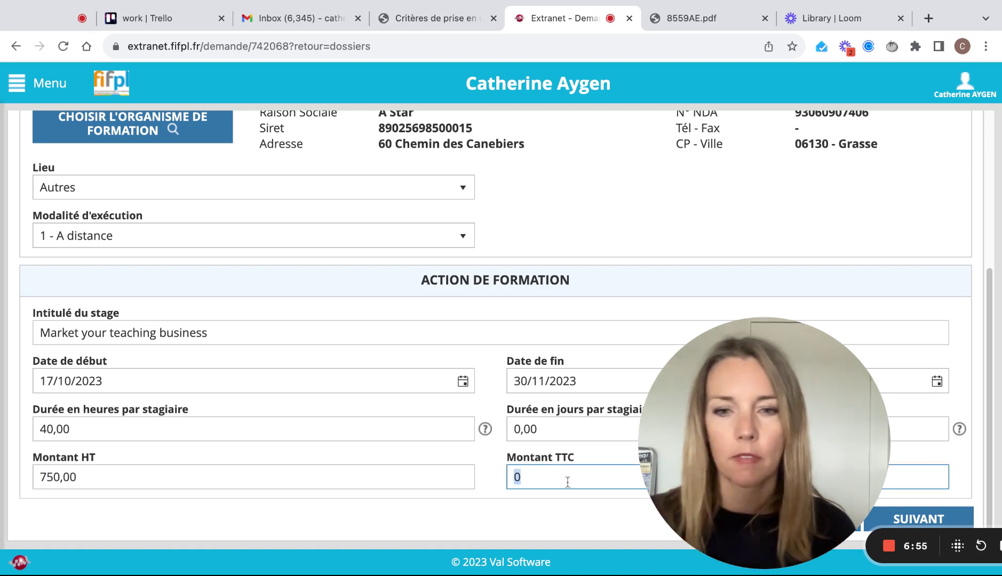
text(750)
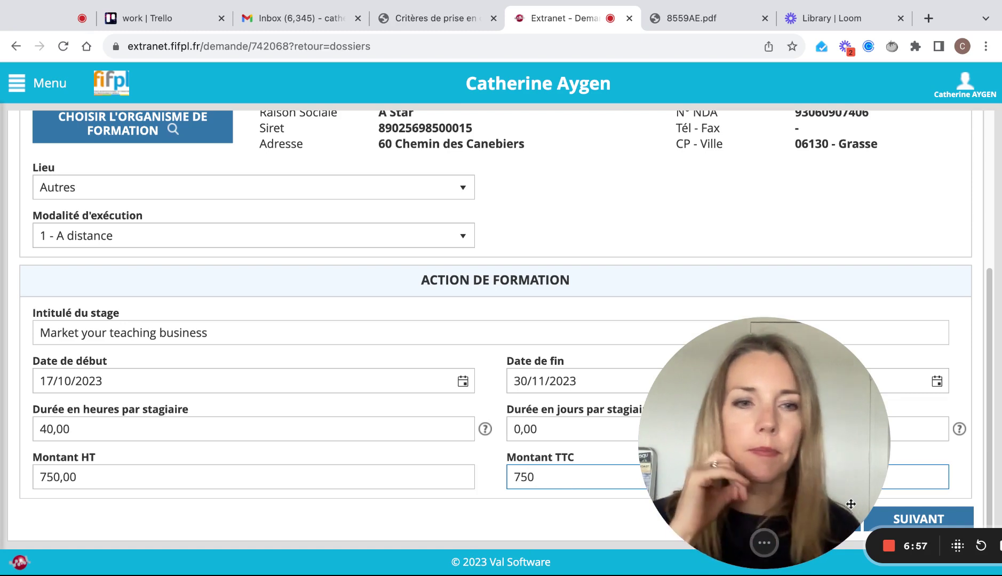
click(903, 522)
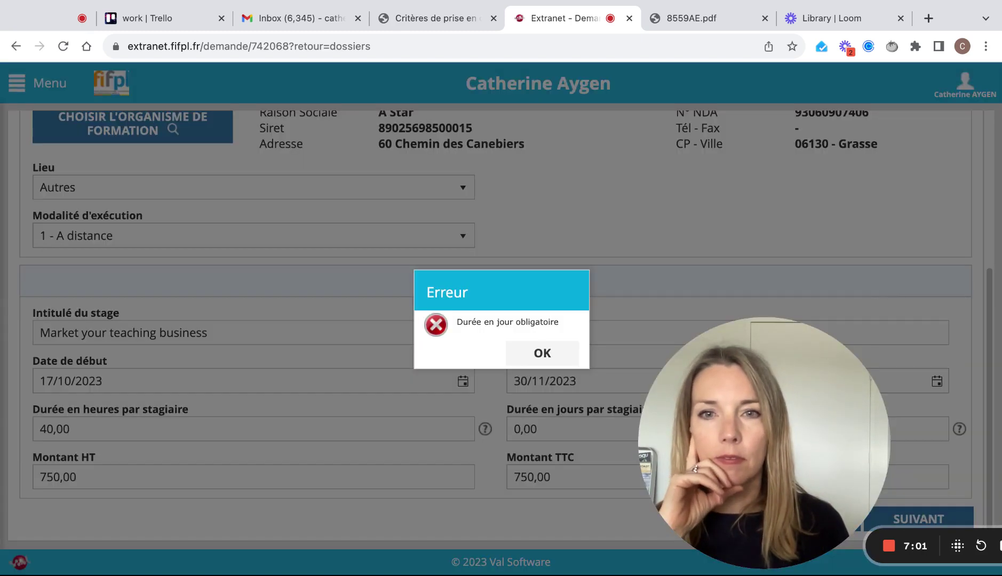
click(536, 362)
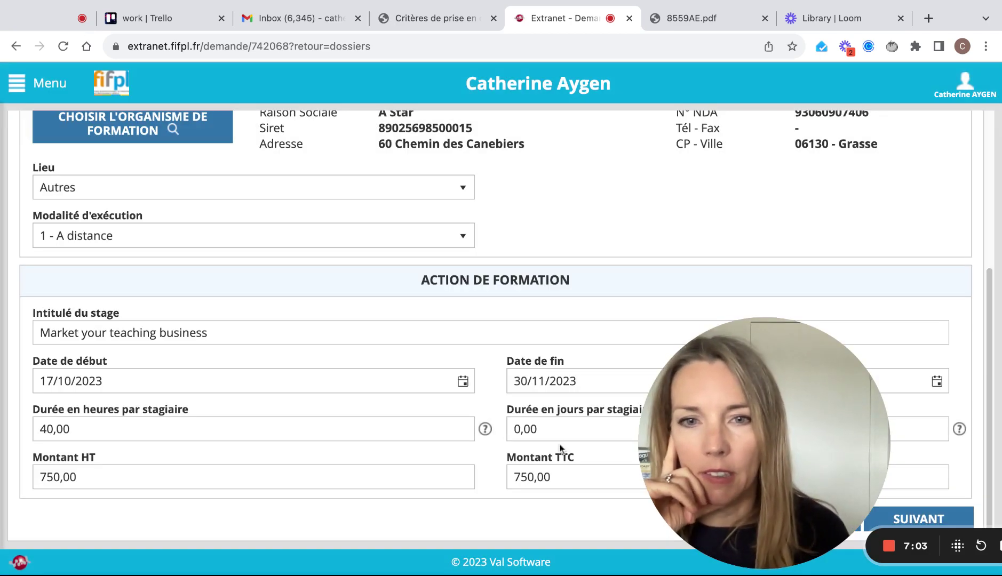
- Set the training's Durée en jours par stagiaire to 5 and continue to the Documents stage
click(580, 433)
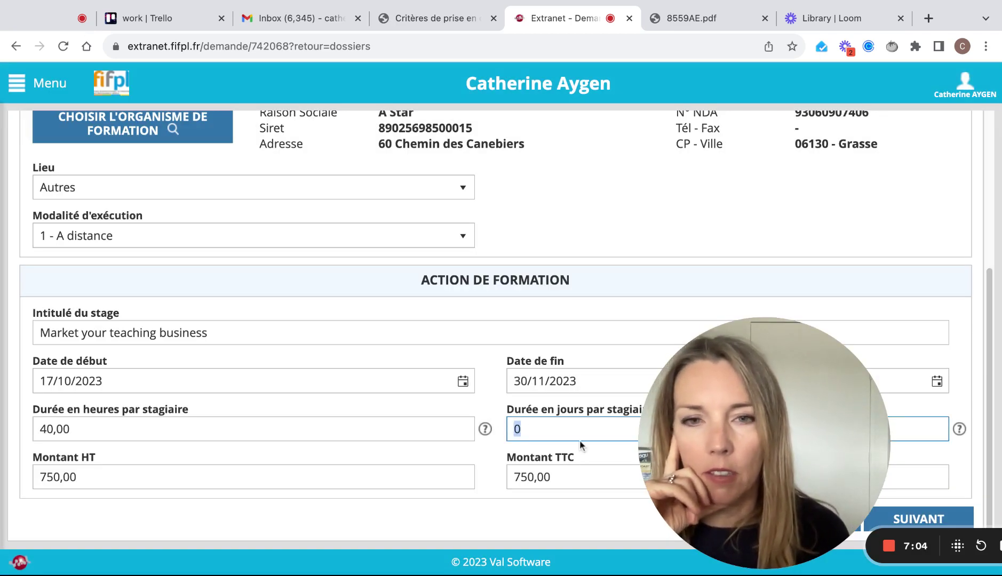
click(959, 429)
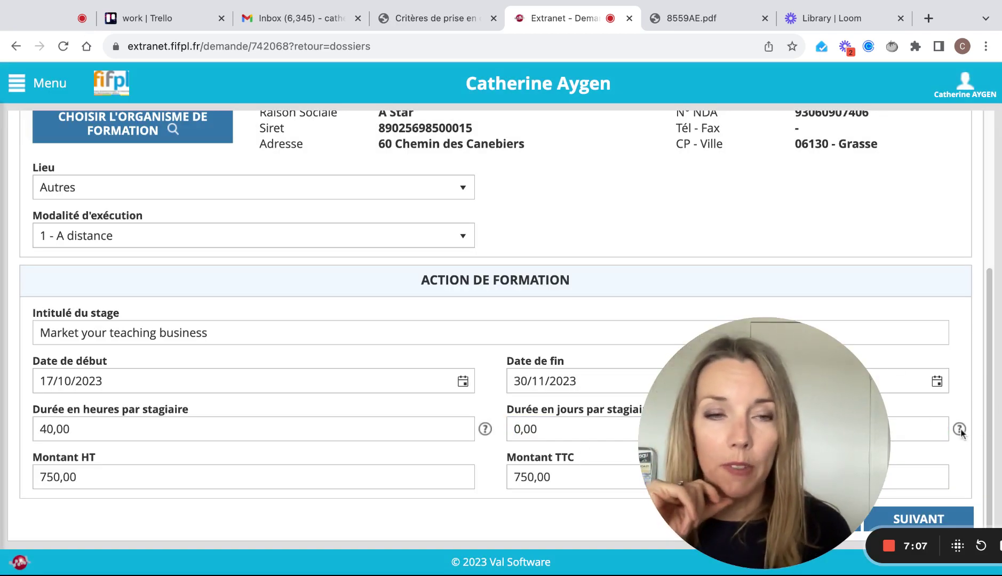
drag(810, 350, 514, 304)
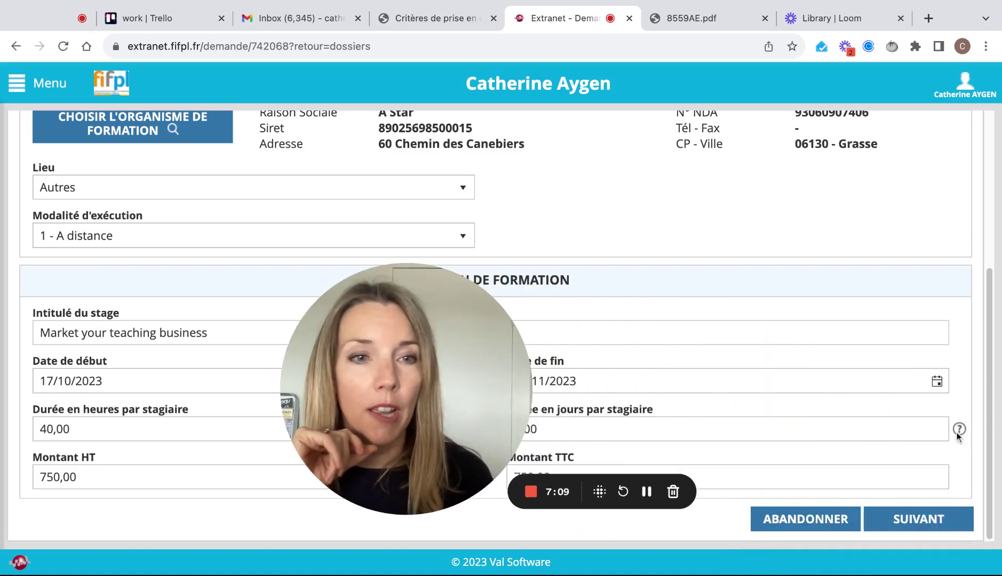
click(652, 424)
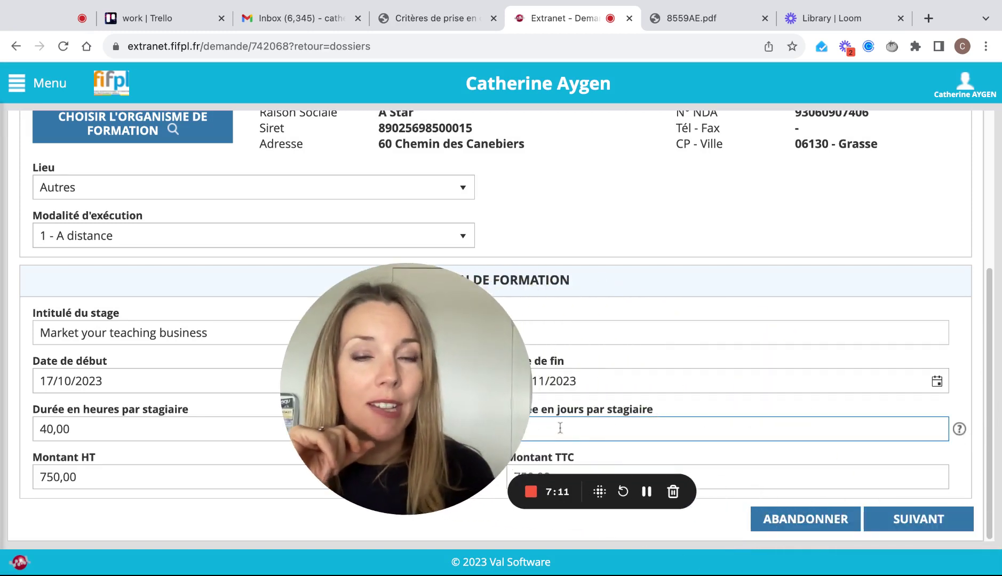
click(477, 341)
drag(476, 341, 388, 335)
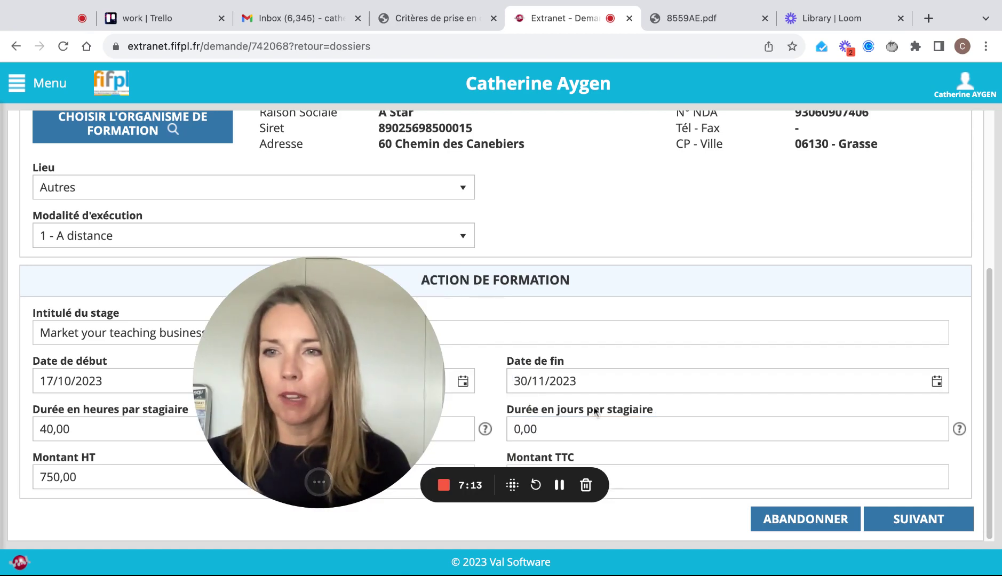
click(557, 426)
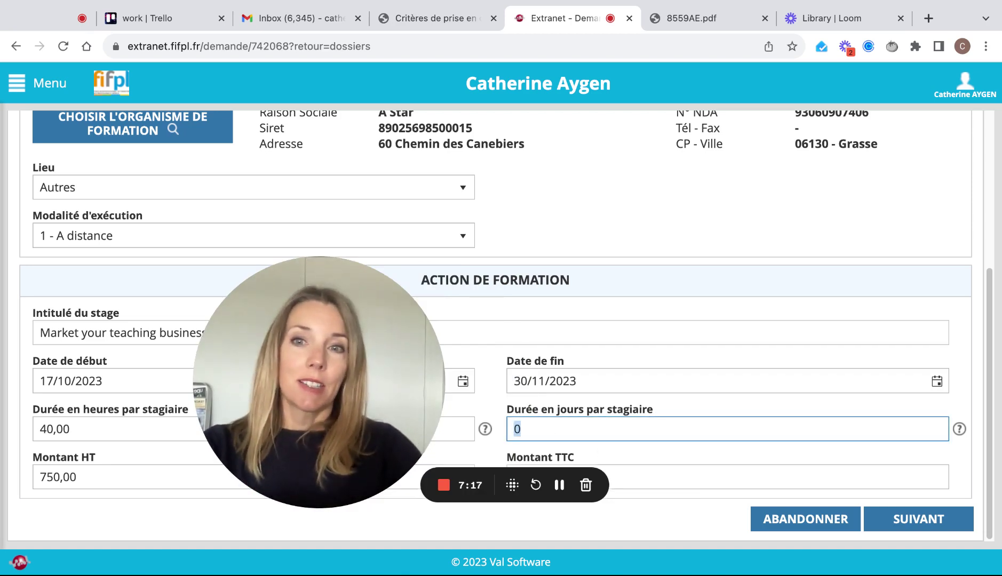
text(5)
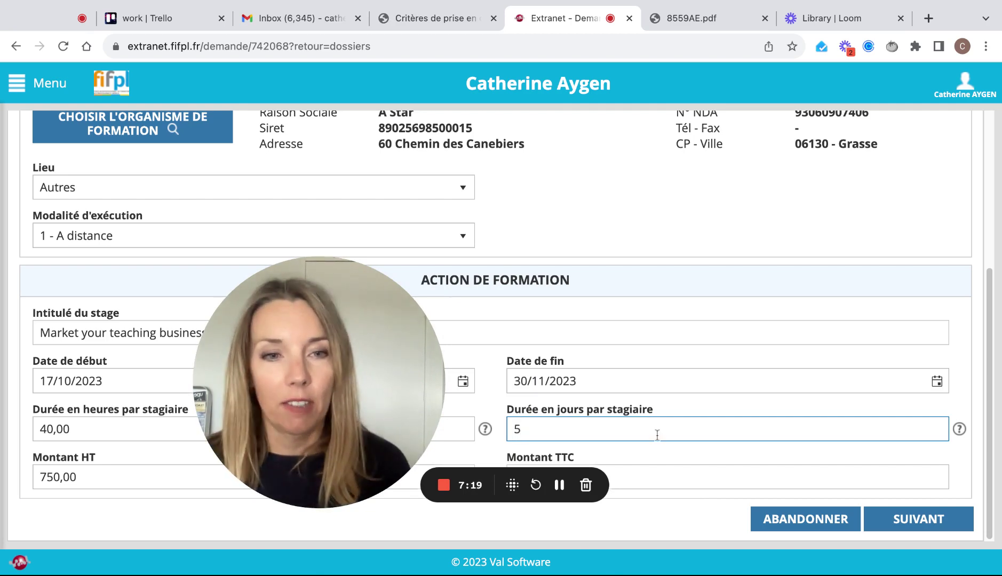
click(933, 522)
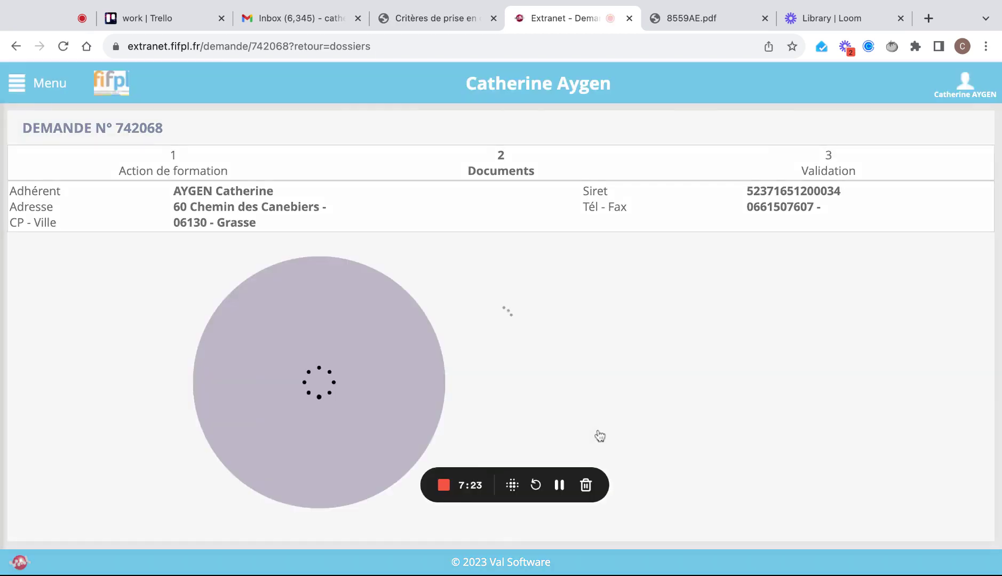
- Review the list of PDF documents to upload with the funding request and check which ones are mandatory
drag(374, 302, 805, 269)
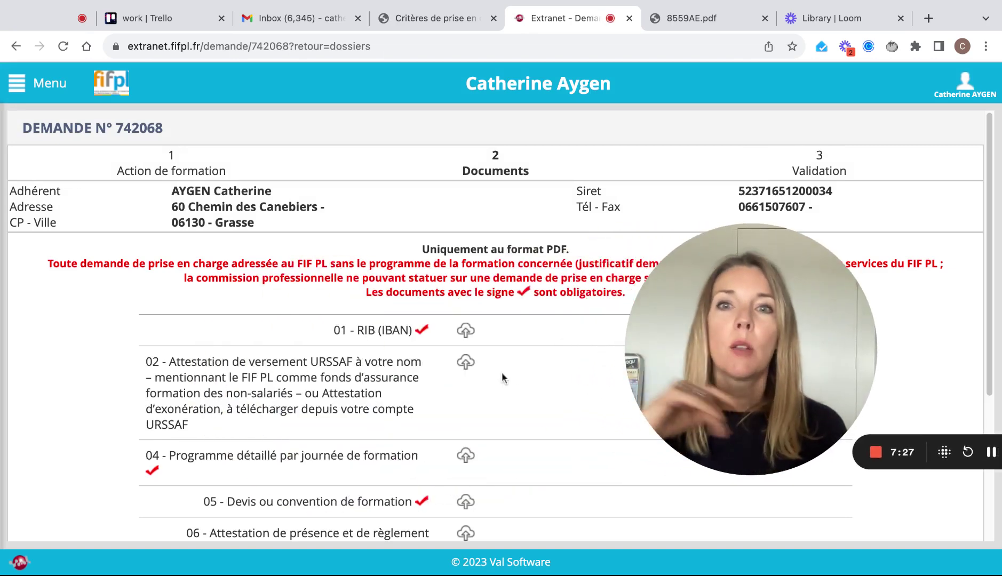
scroll(480, 382, down, 3)
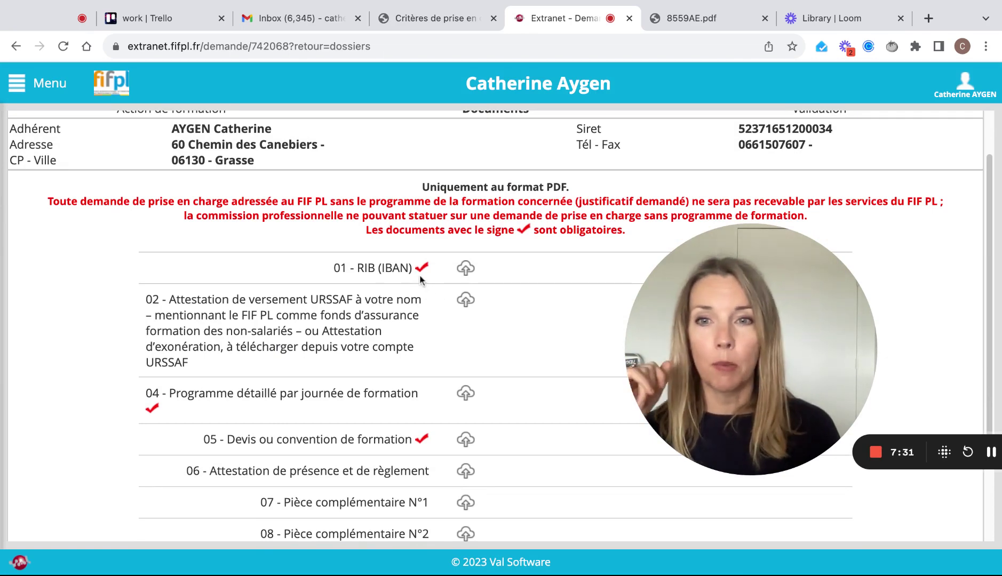
scroll(425, 358, down, 5)
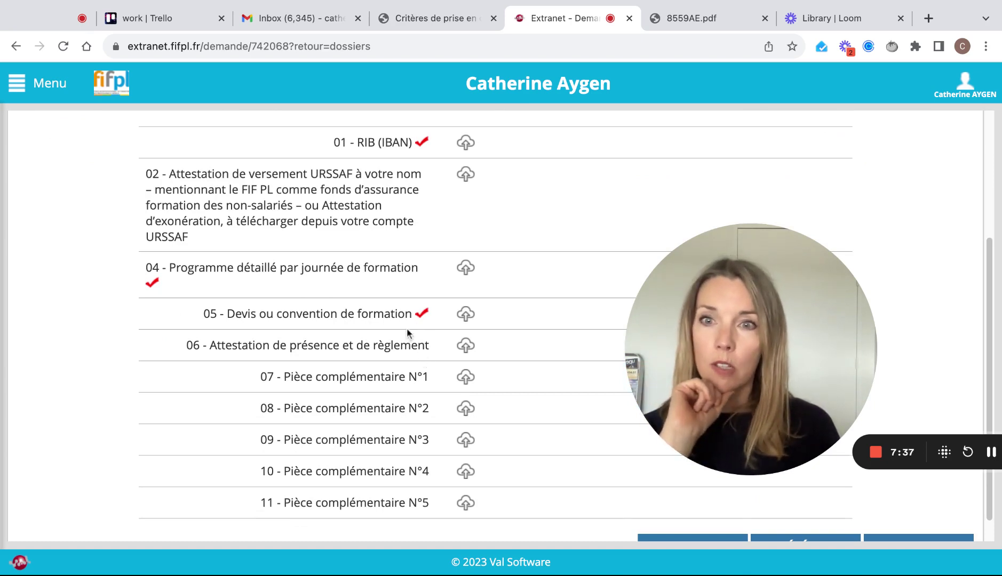
scroll(476, 362, down, 1)
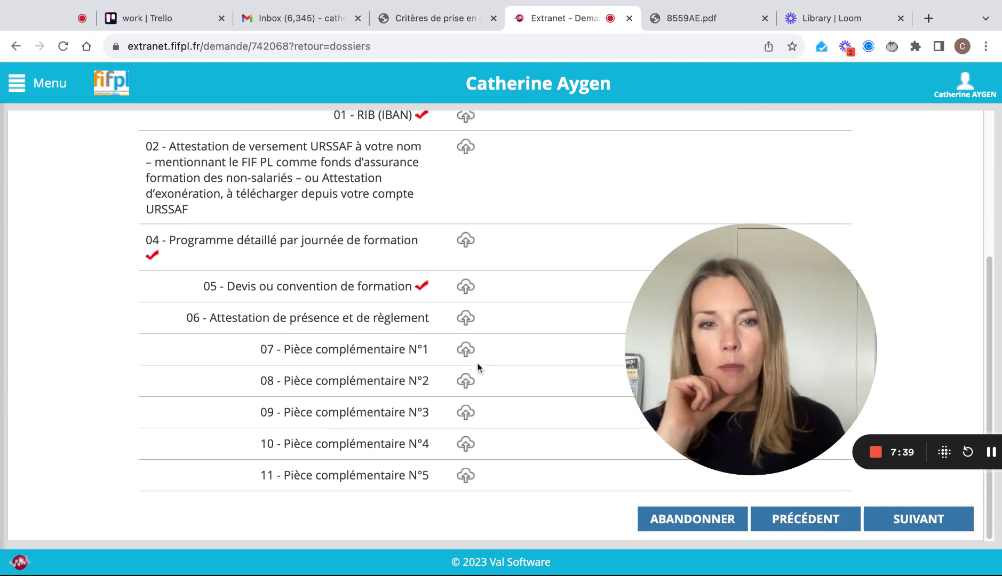
scroll(477, 361, up, 4)
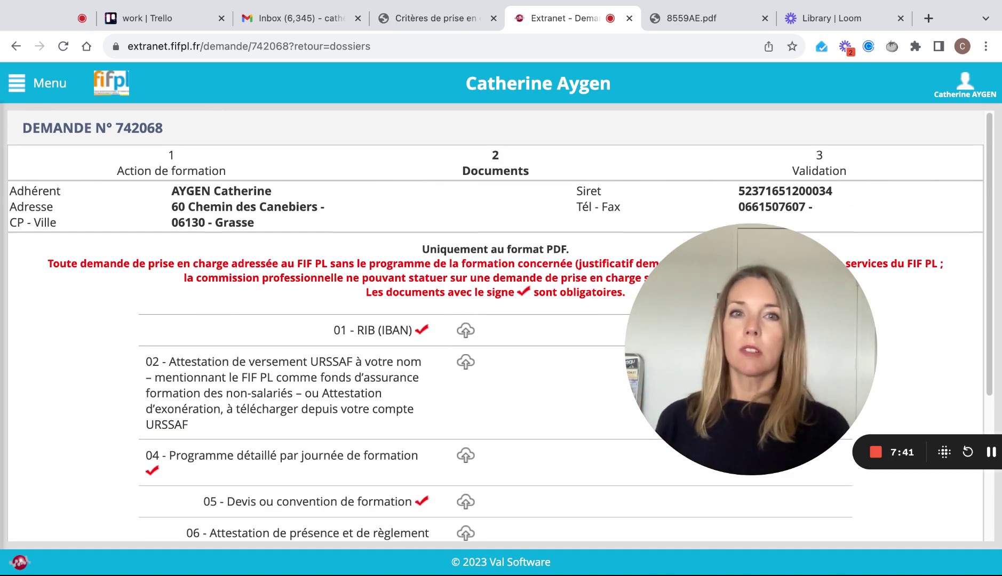